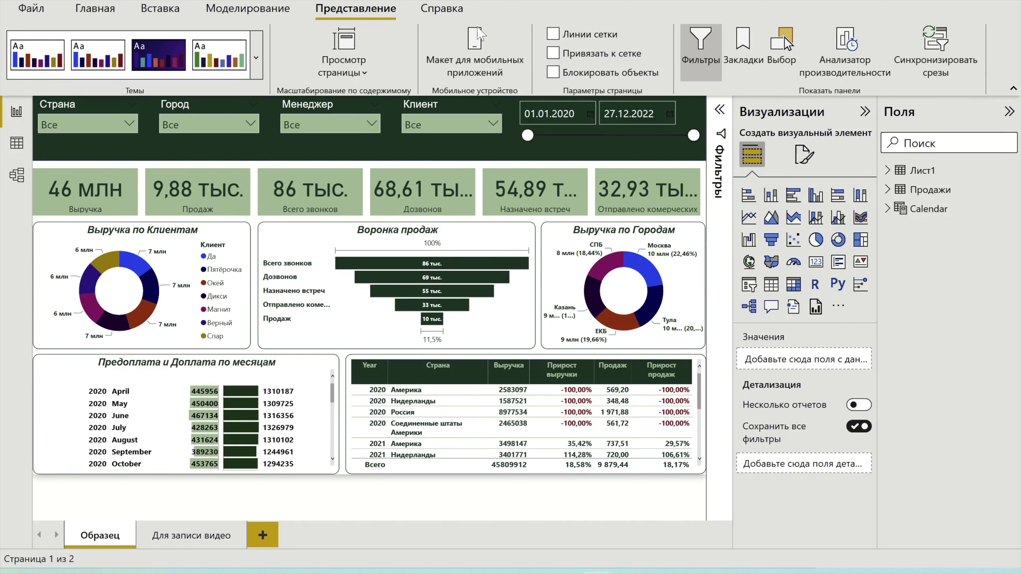
# Preview the Образец page's finished mobile layout, then go to the Для записи видео page.
pyautogui.click(478, 50)
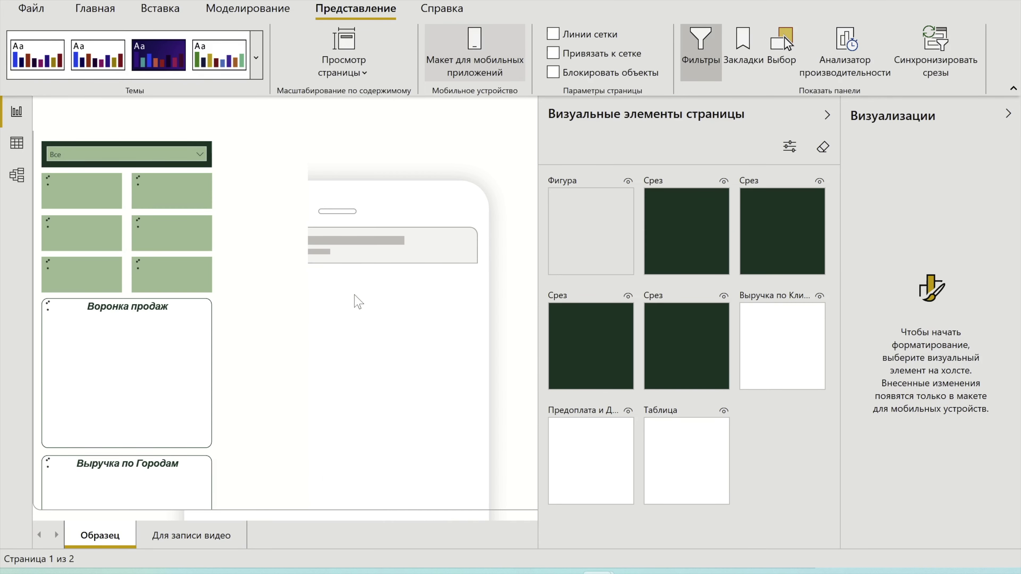
pyautogui.scroll(-5, 377, 286)
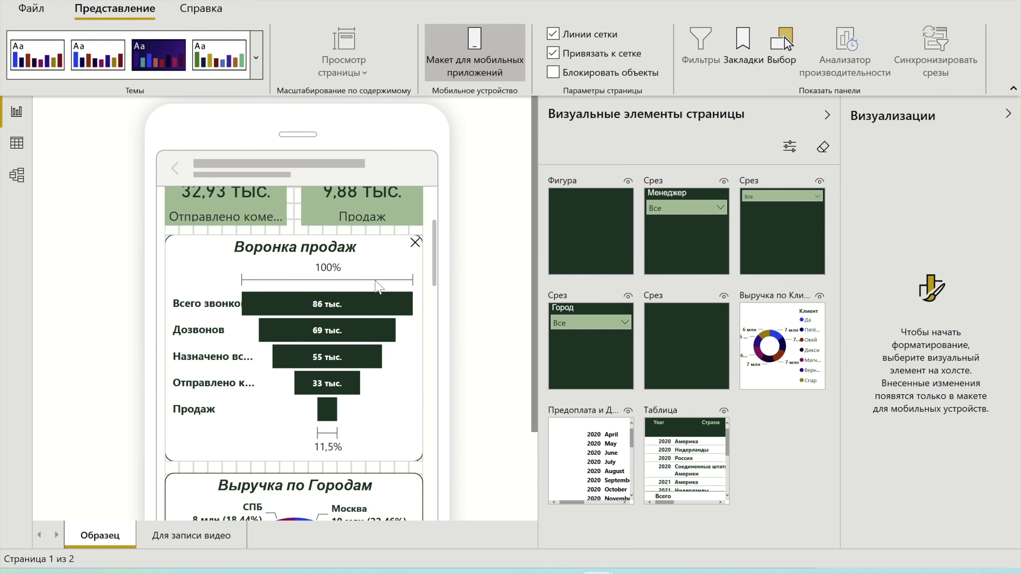
pyautogui.scroll(-8, 377, 286)
pyautogui.scroll(5, 378, 286)
pyautogui.scroll(8, 378, 286)
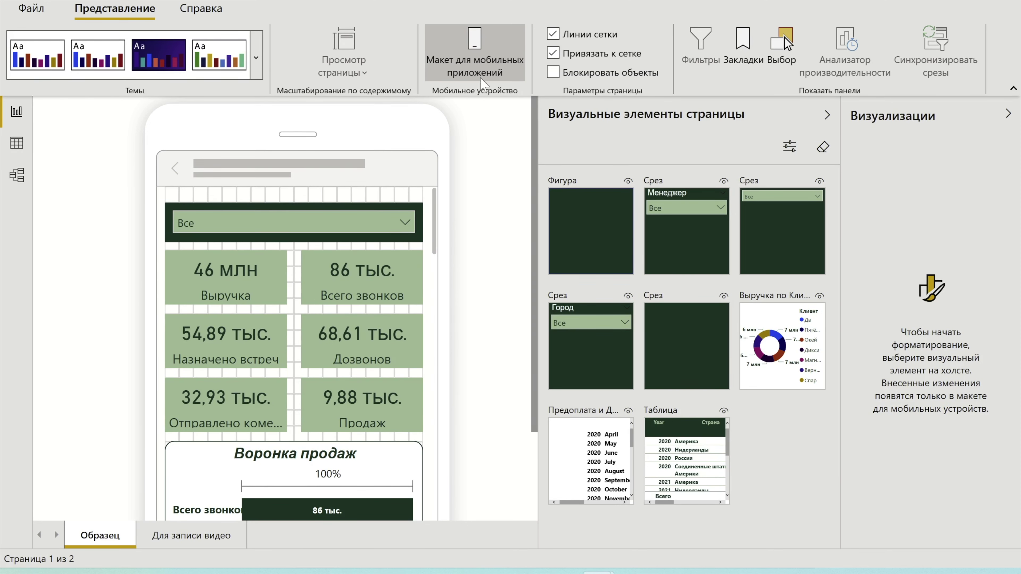
pyautogui.click(186, 533)
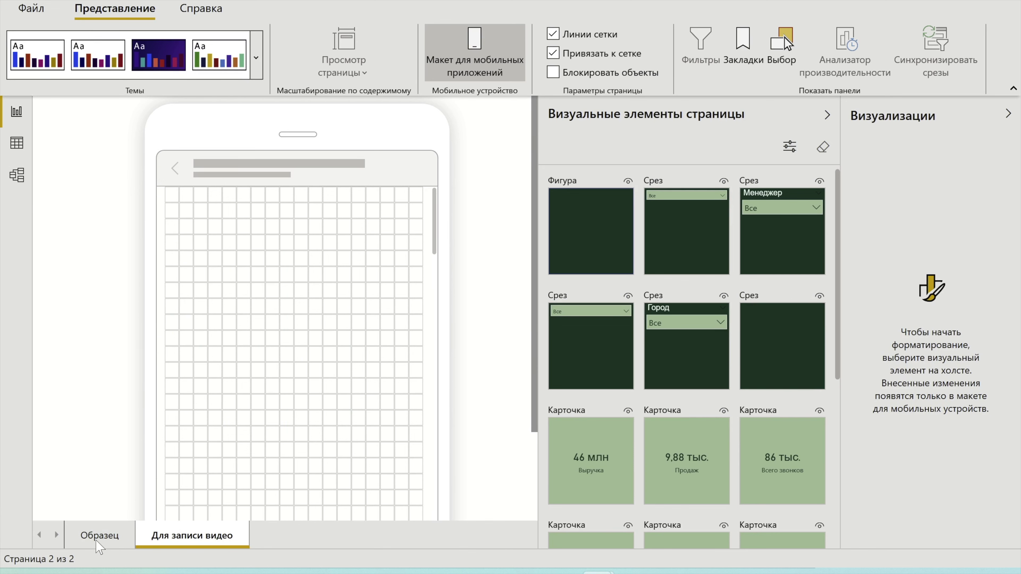
# Bring up the Для записи видео phone canvas and drop the slicer at its top.
pyautogui.click(464, 47)
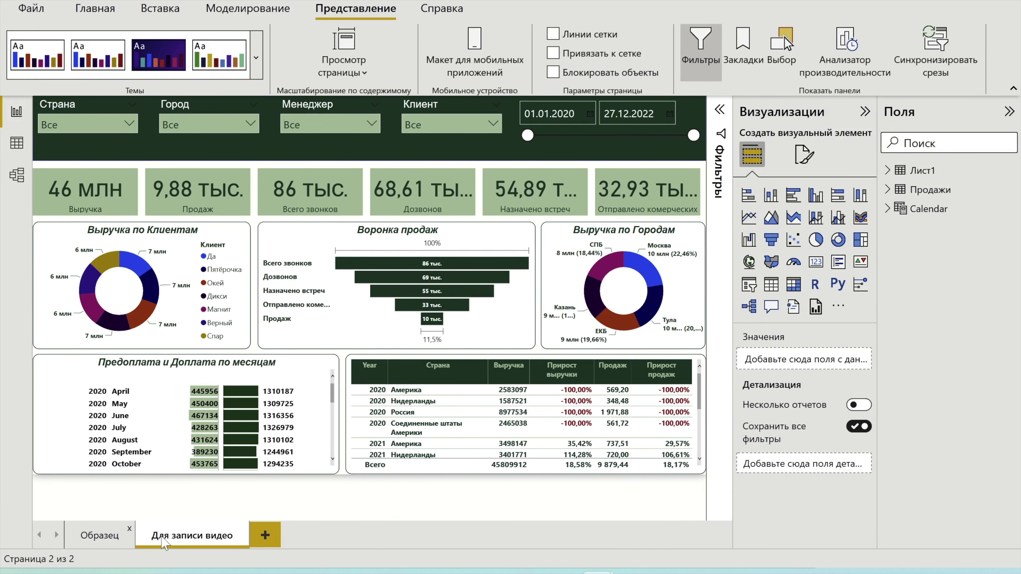
pyautogui.click(480, 45)
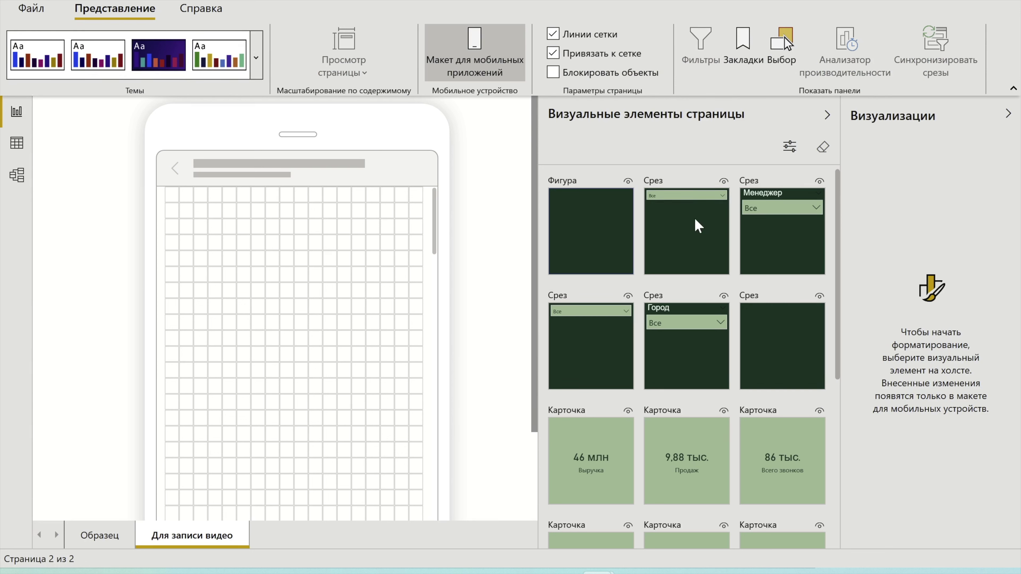
pyautogui.click(469, 79)
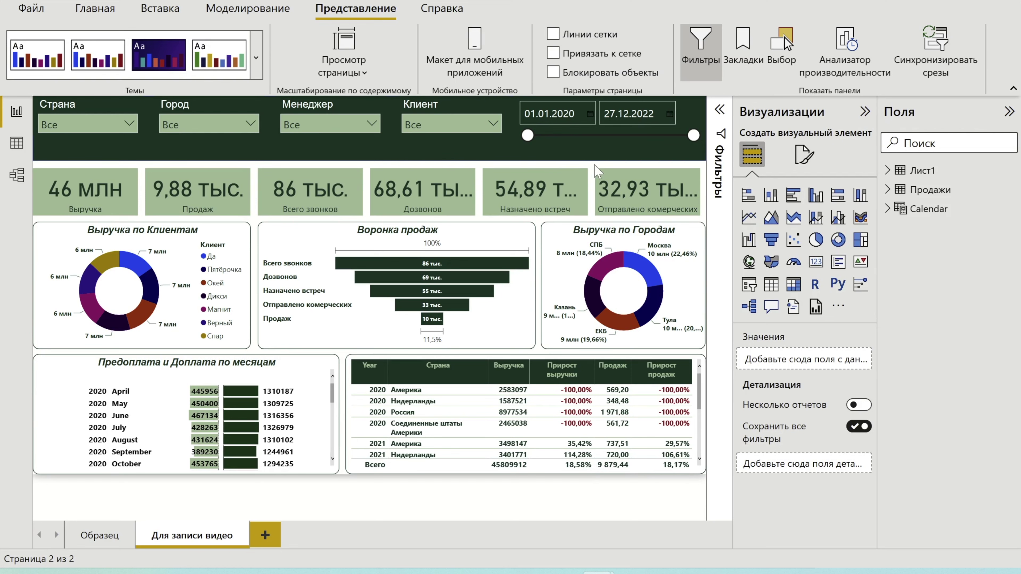
pyautogui.click(489, 50)
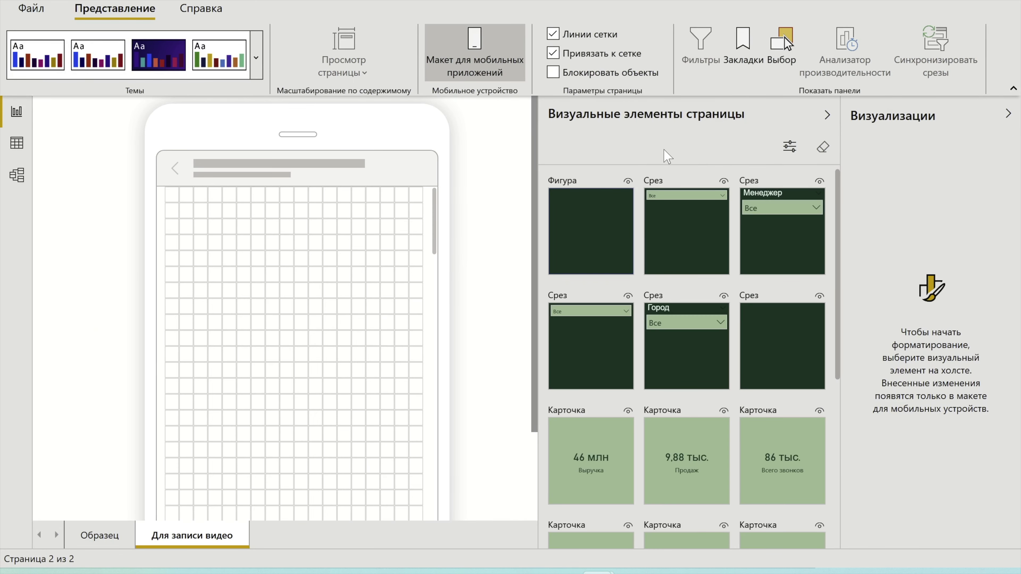
pyautogui.moveTo(683, 223); pyautogui.dragTo(207, 238)
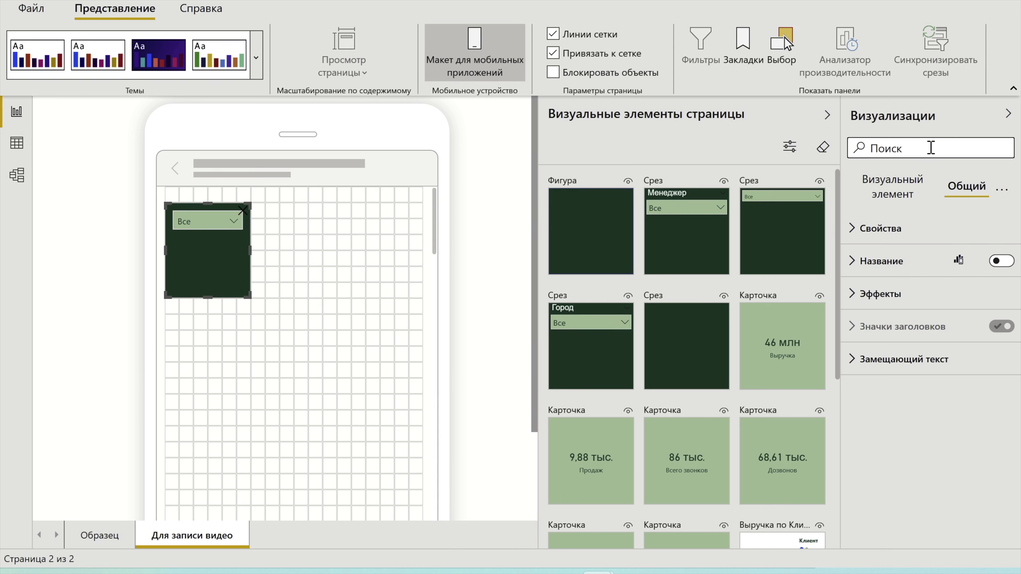
# Resize the slicer to height 40 and width 324 so it spans the phone width.
pyautogui.write('ра')
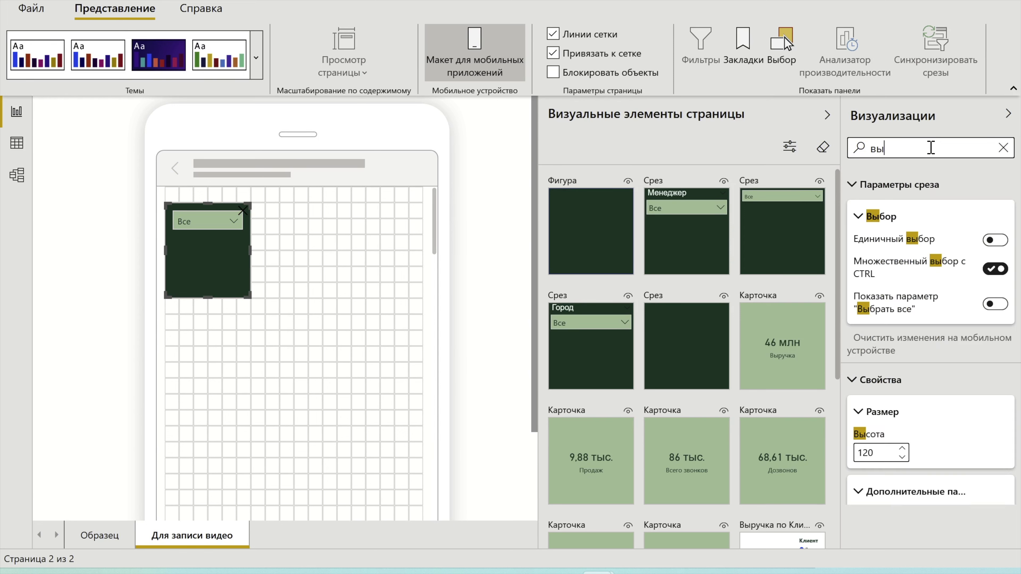
pyautogui.write('з')
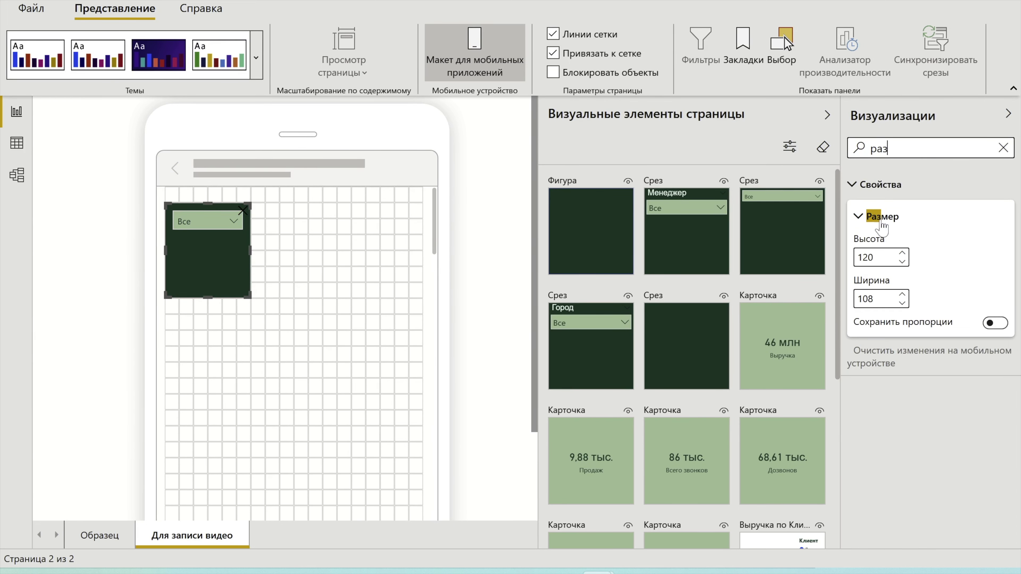
pyautogui.click(874, 257)
pyautogui.write('40')
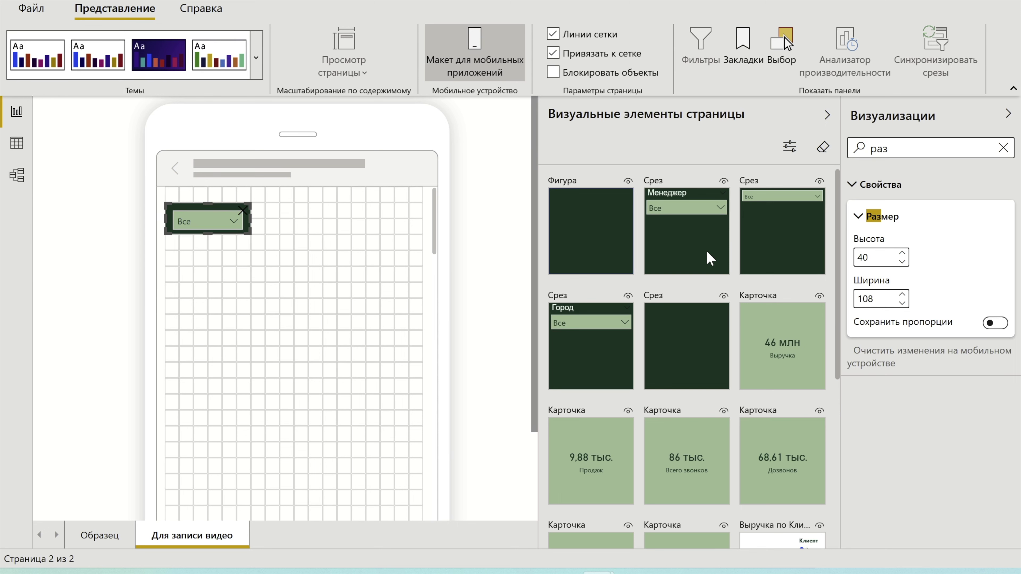
pyautogui.press('Tab')
pyautogui.write('2')
pyautogui.write('24')
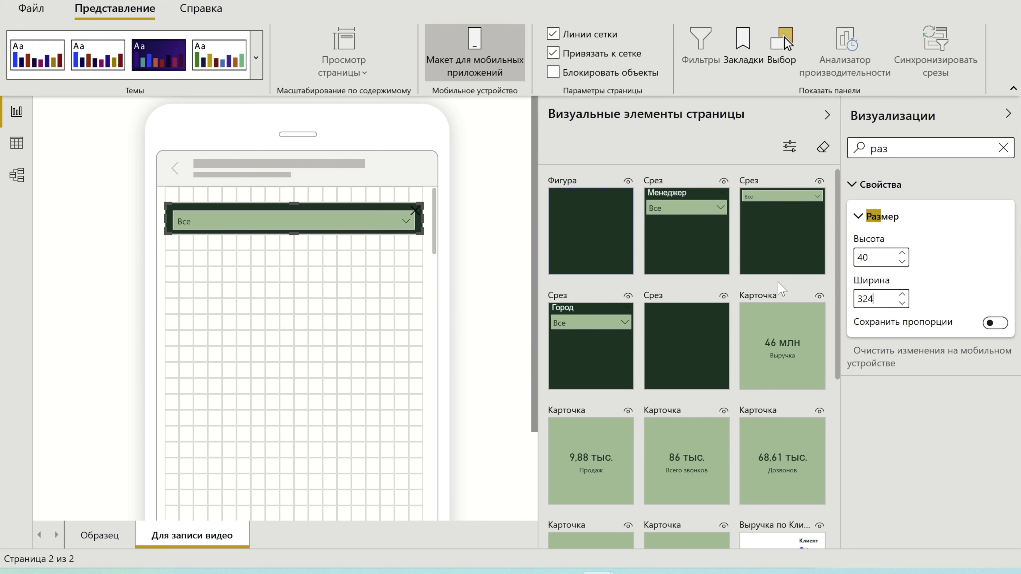
pyautogui.click(369, 308)
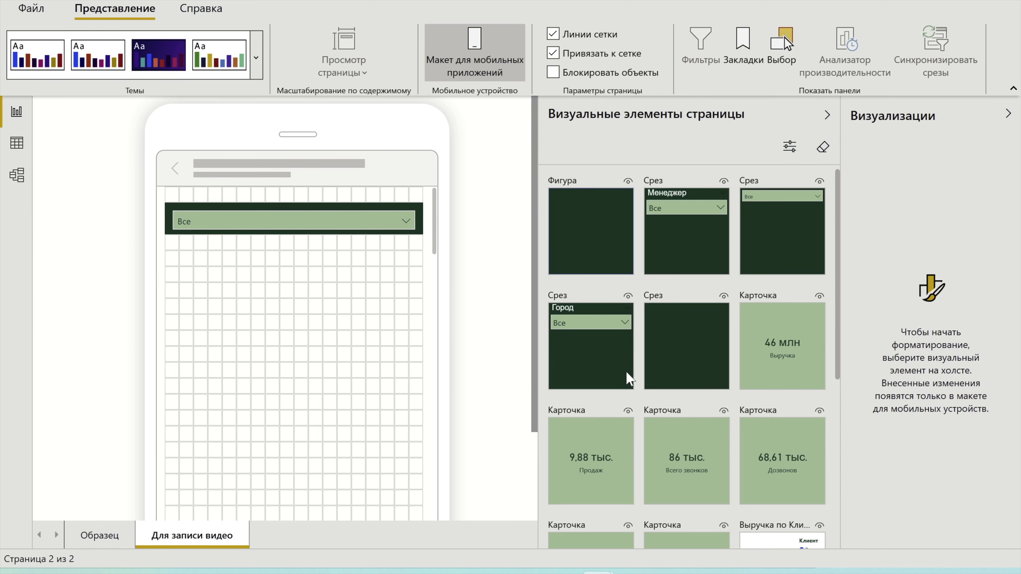
pyautogui.scroll(-1, 631, 380)
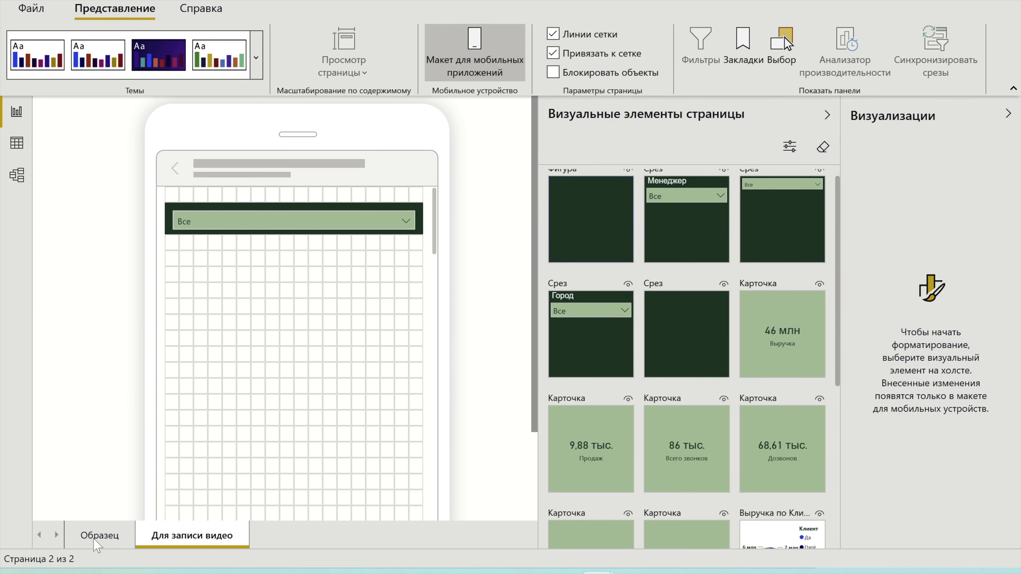
# Drop the six KPI cards (46 млн, 86, 9,88, 54,89, 68,61, 32,93 тыс.) below the slicer.
pyautogui.click(96, 541)
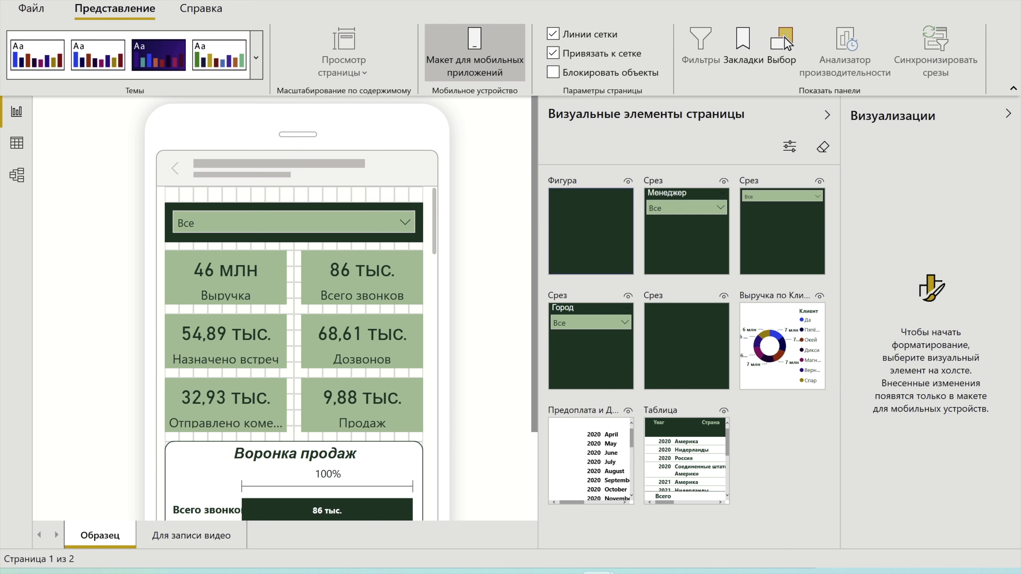
pyautogui.click(174, 541)
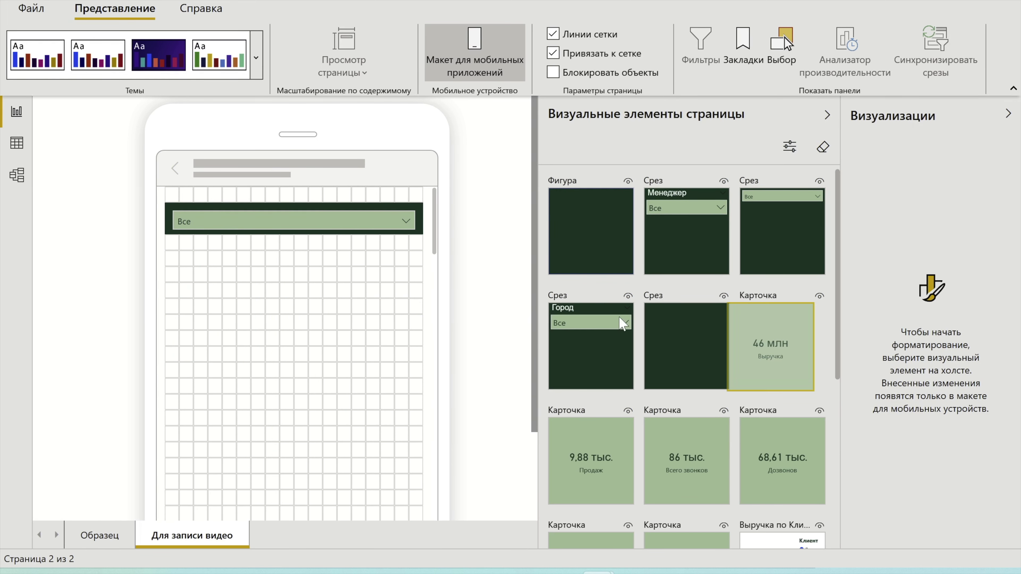
pyautogui.moveTo(758, 322); pyautogui.dragTo(244, 311)
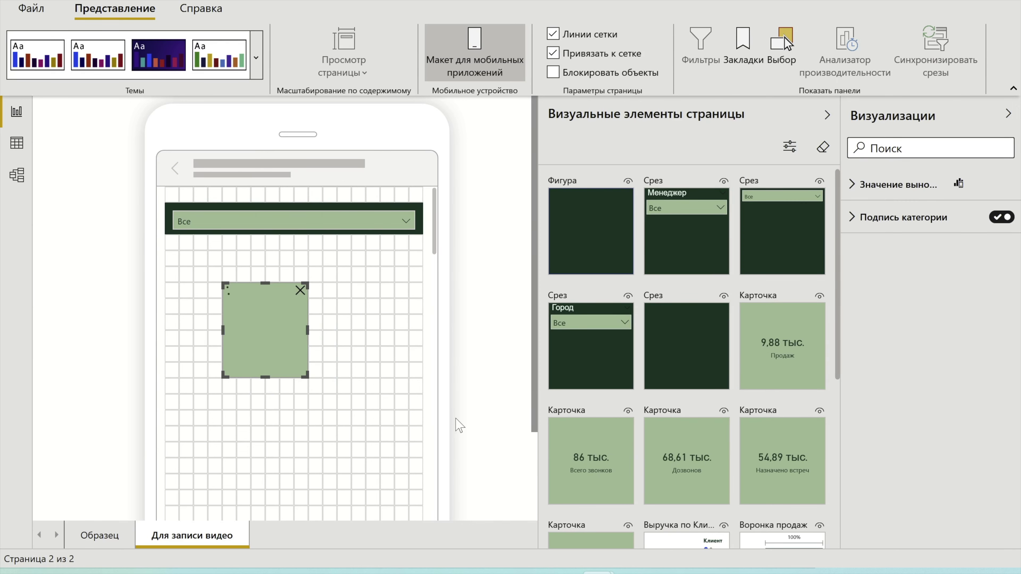
pyautogui.moveTo(599, 442); pyautogui.dragTo(374, 294)
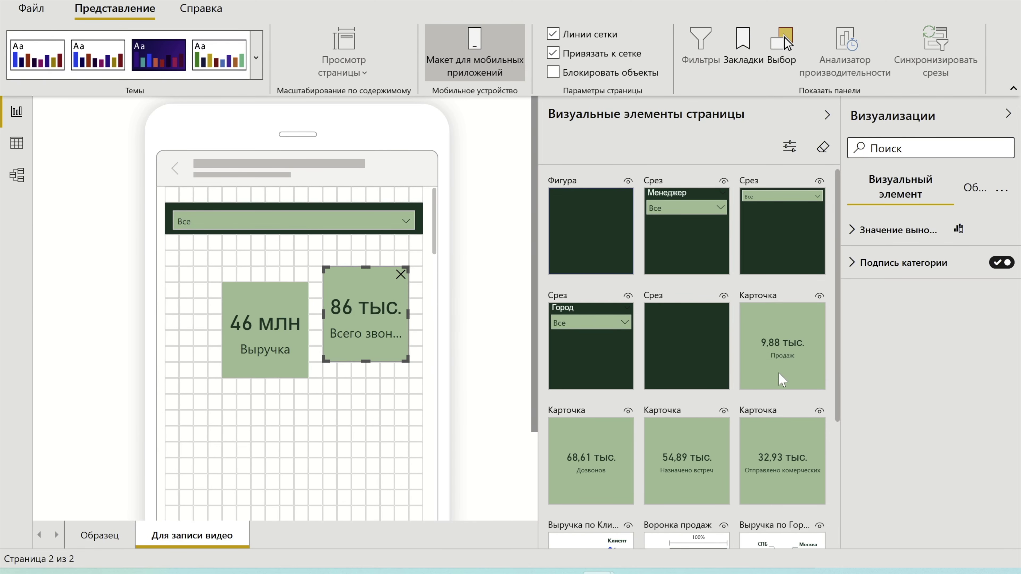
pyautogui.moveTo(782, 374); pyautogui.dragTo(281, 462)
pyautogui.moveTo(576, 442); pyautogui.dragTo(366, 406)
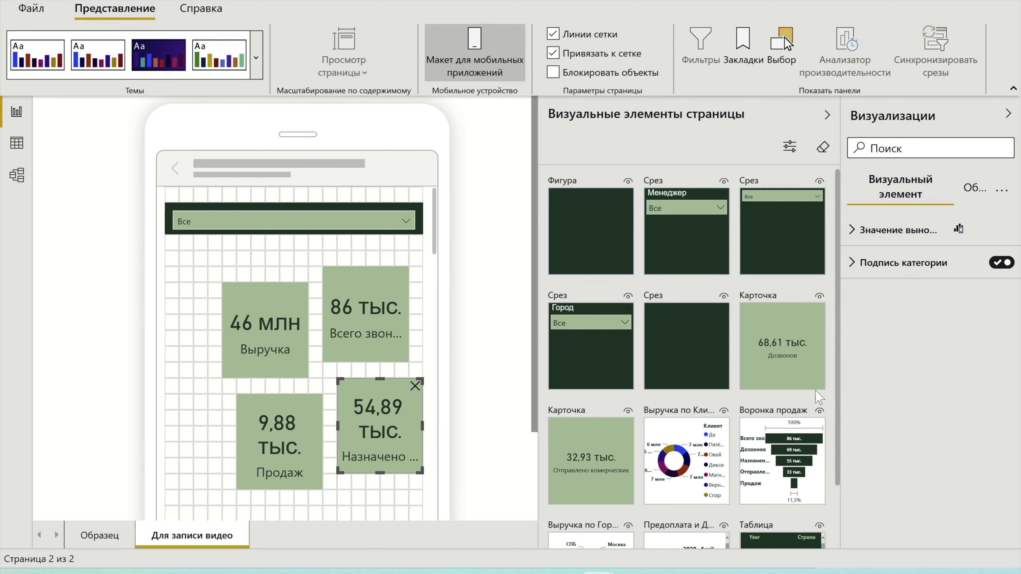
pyautogui.moveTo(800, 349)
pyautogui.mouseDown()
pyautogui.moveTo(233, 444)
pyautogui.moveTo(199, 489)
pyautogui.mouseUp()
pyautogui.moveTo(769, 357); pyautogui.dragTo(327, 465)
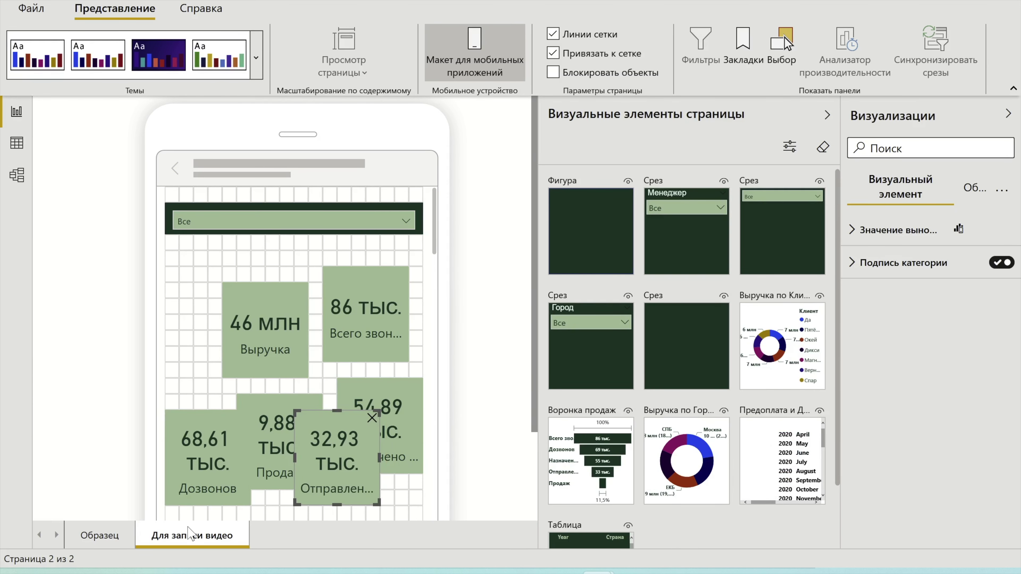
pyautogui.click(104, 539)
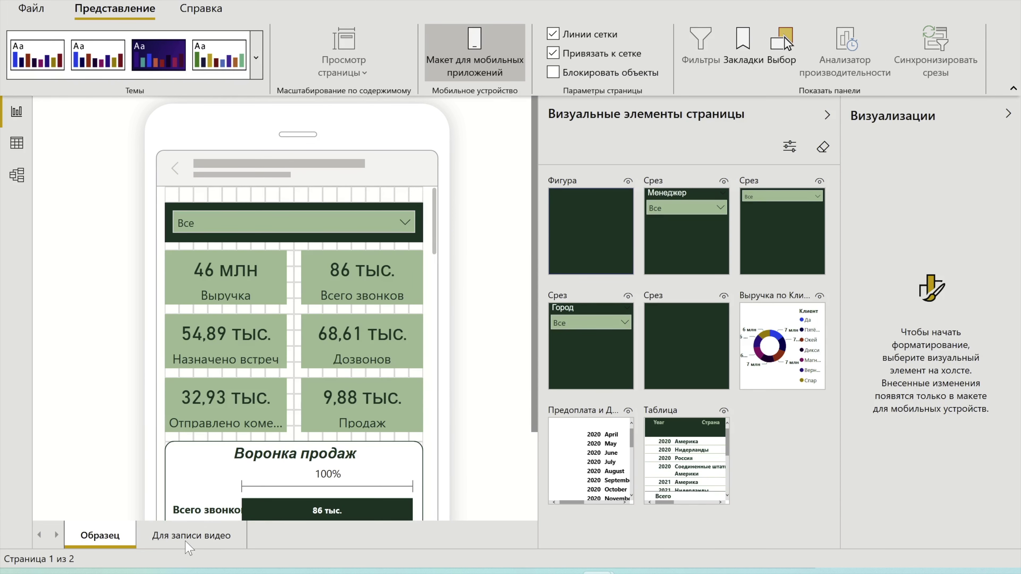
# Move the 86 тыс. and 46 млн cards up directly under the slicer.
pyautogui.click(191, 535)
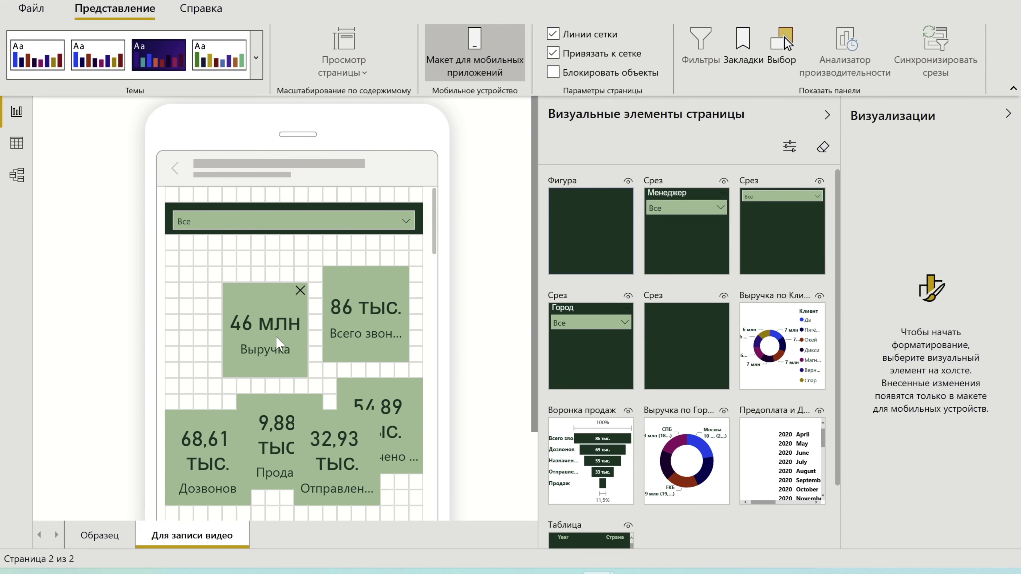
pyautogui.moveTo(278, 342); pyautogui.dragTo(251, 326)
pyautogui.moveTo(346, 330); pyautogui.dragTo(338, 309)
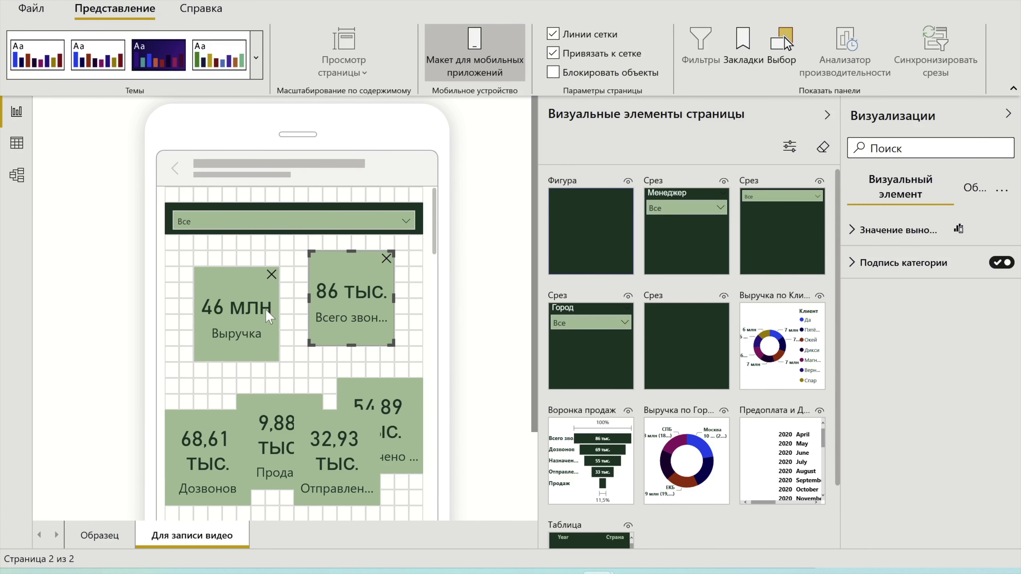
pyautogui.moveTo(268, 316); pyautogui.dragTo(269, 300)
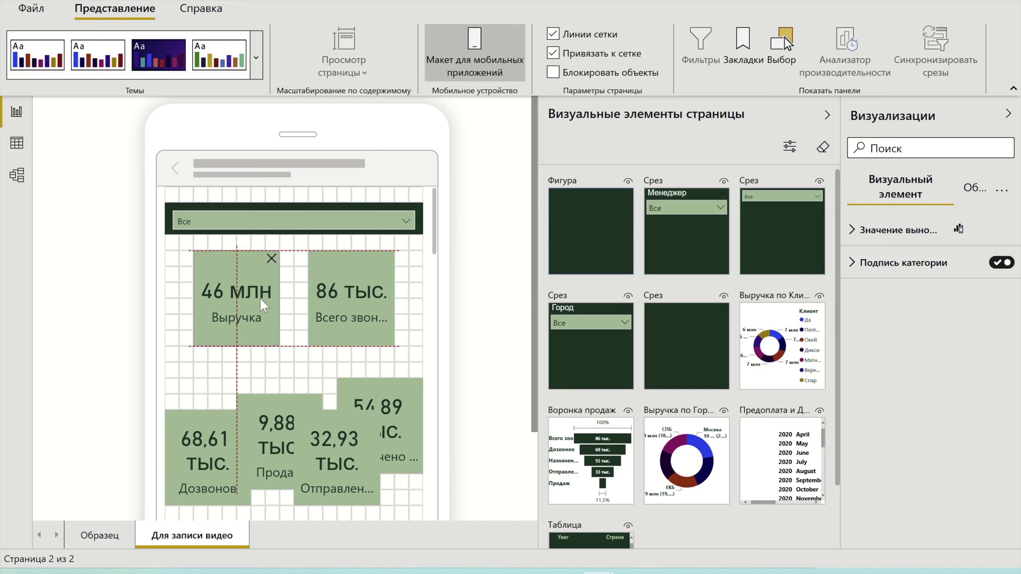
# Shift the 54,89, 68,61, 32,93 and 9,88 cards into two columns below.
pyautogui.click(77, 540)
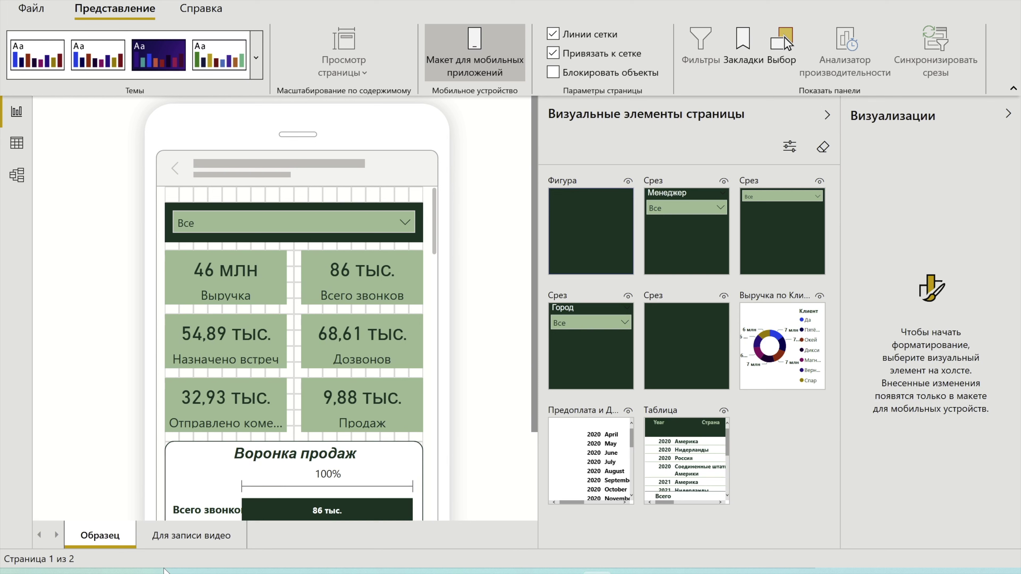
pyautogui.click(200, 539)
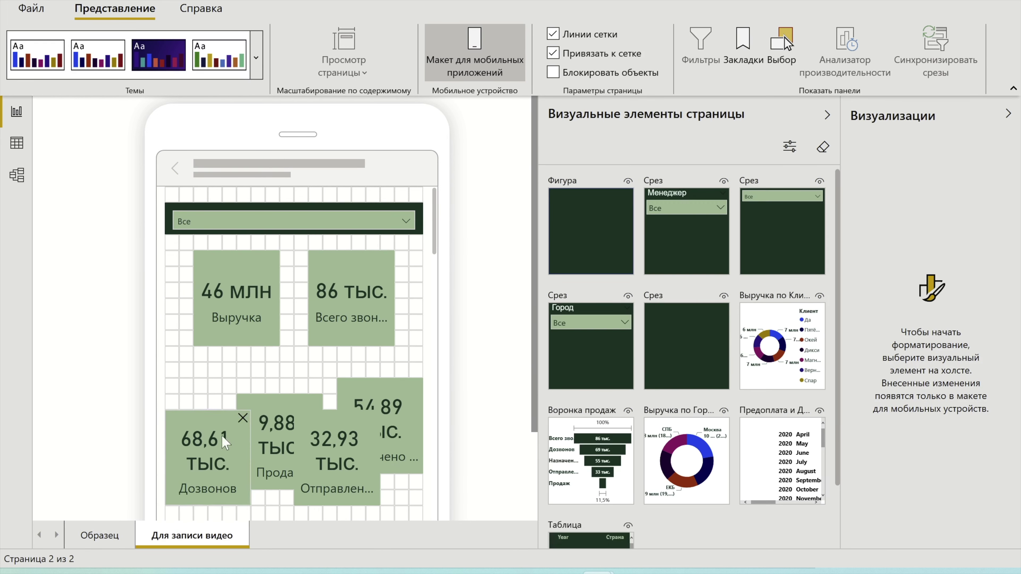
pyautogui.moveTo(378, 427); pyautogui.dragTo(378, 379)
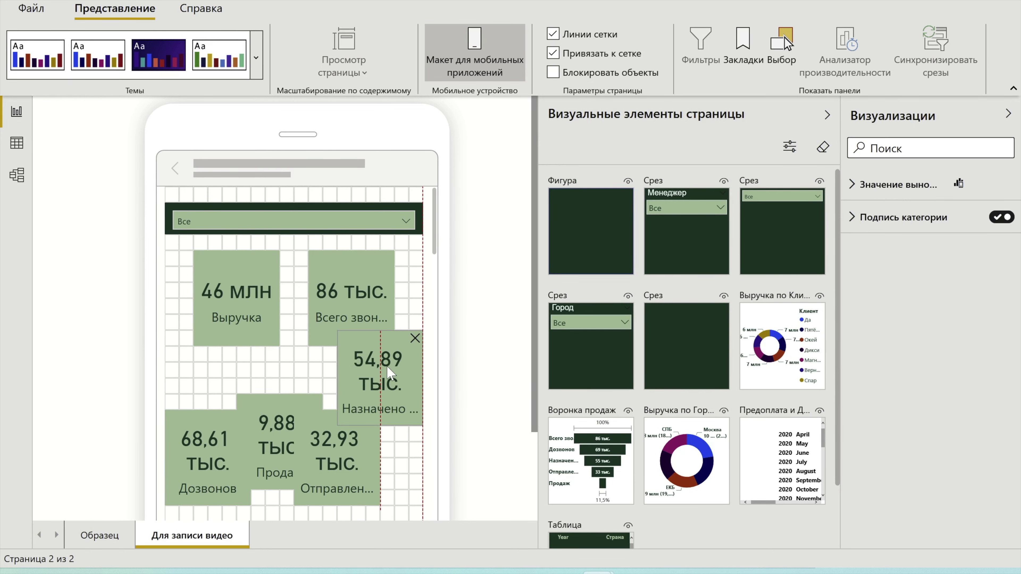
pyautogui.moveTo(209, 460); pyautogui.dragTo(223, 411)
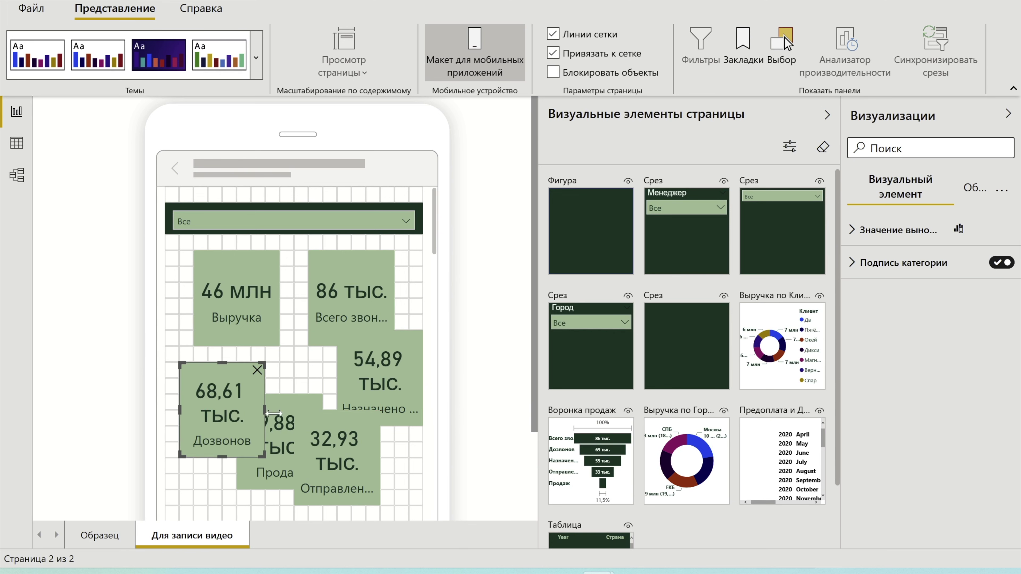
pyautogui.moveTo(321, 453); pyautogui.dragTo(222, 453)
pyautogui.moveTo(317, 432); pyautogui.dragTo(408, 377)
pyautogui.scroll(3, 242, 274)
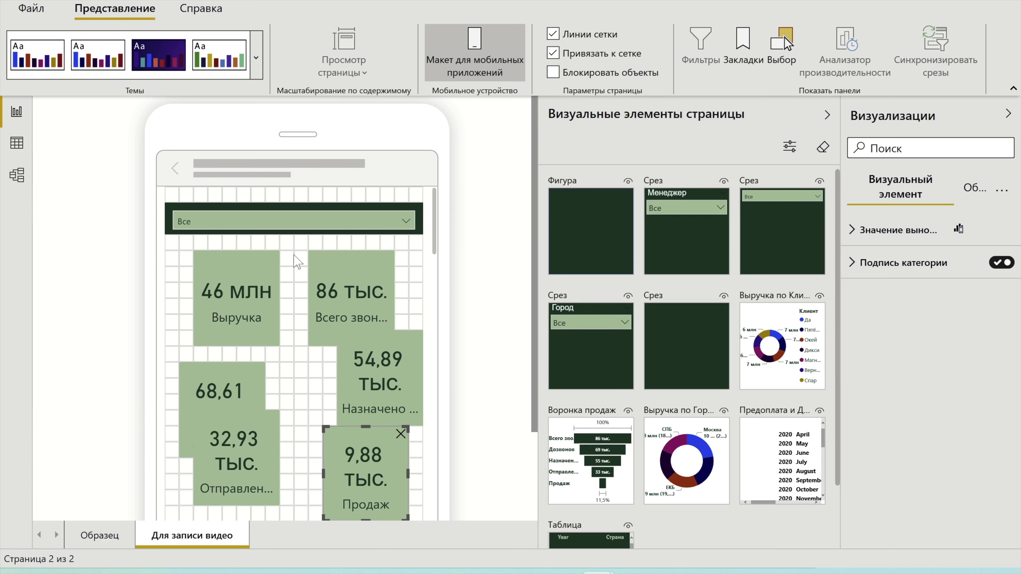
pyautogui.click(238, 265)
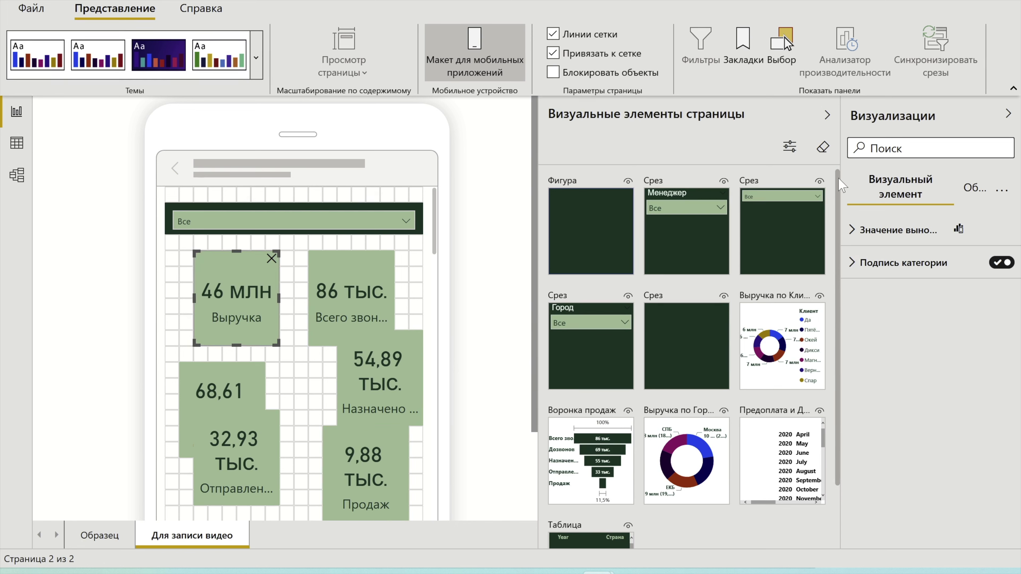
# Change the 46 млн Выручка card's height from 120 to 80 in the General size settings.
pyautogui.click(961, 189)
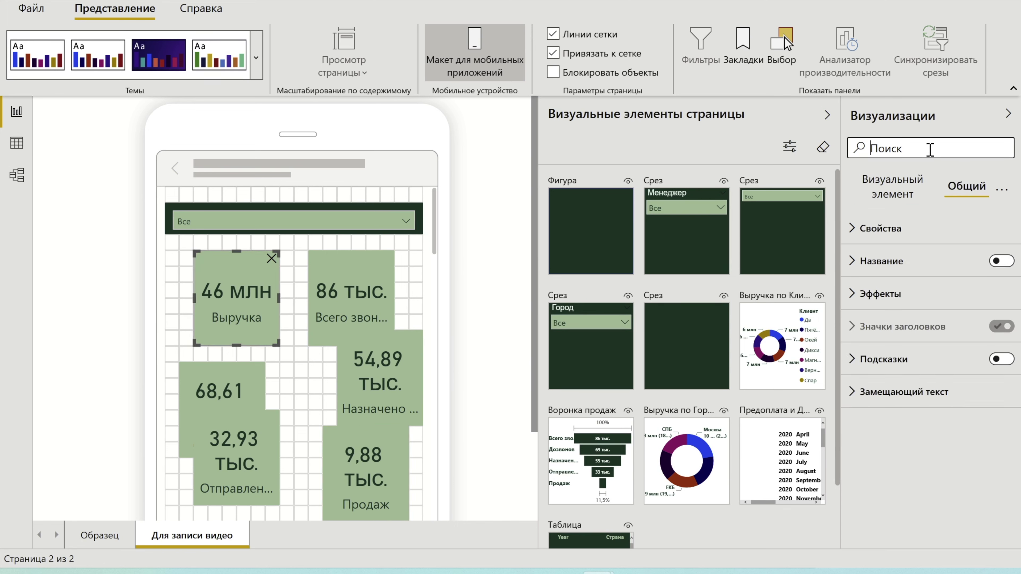
pyautogui.write('раз')
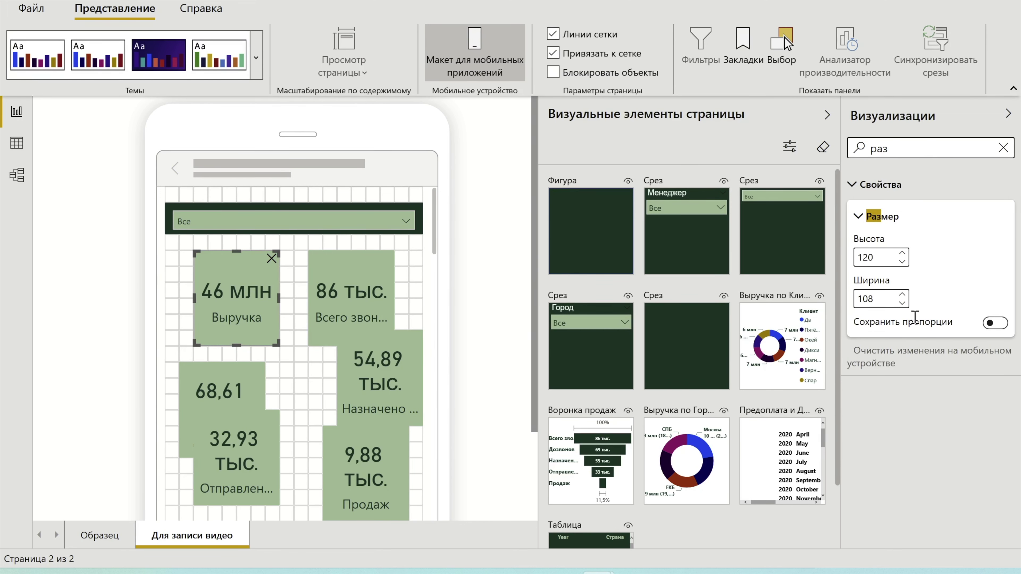
pyautogui.doubleClick(877, 258)
pyautogui.write('60')
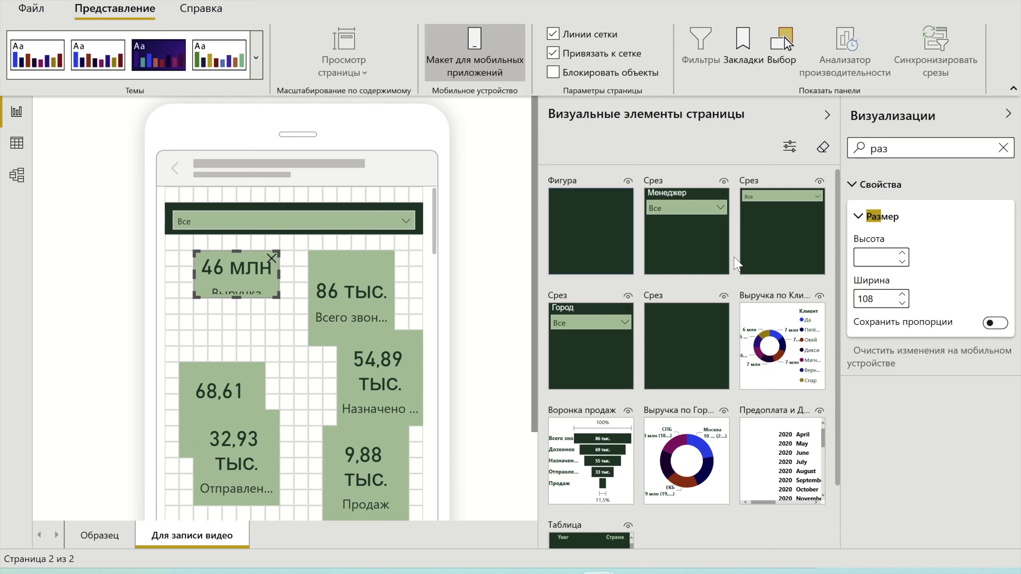
pyautogui.write('80')
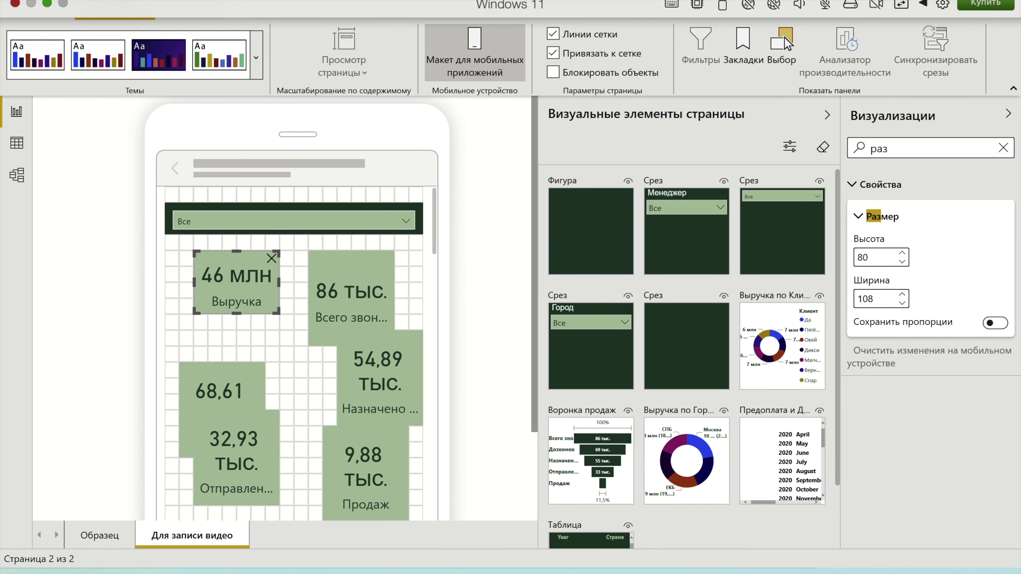
pyautogui.press('super+space')
pyautogui.write('324')
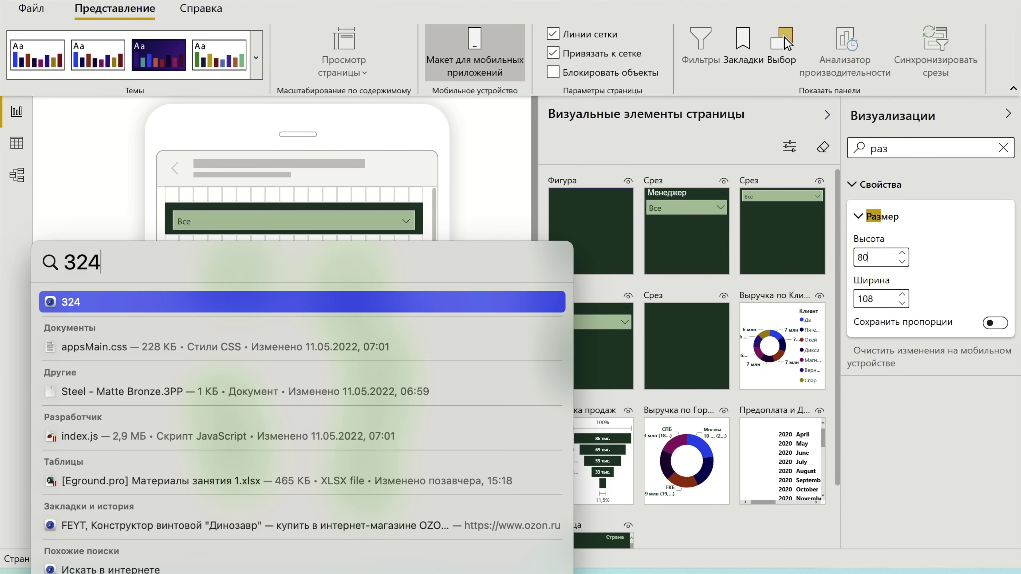
pyautogui.write('-')
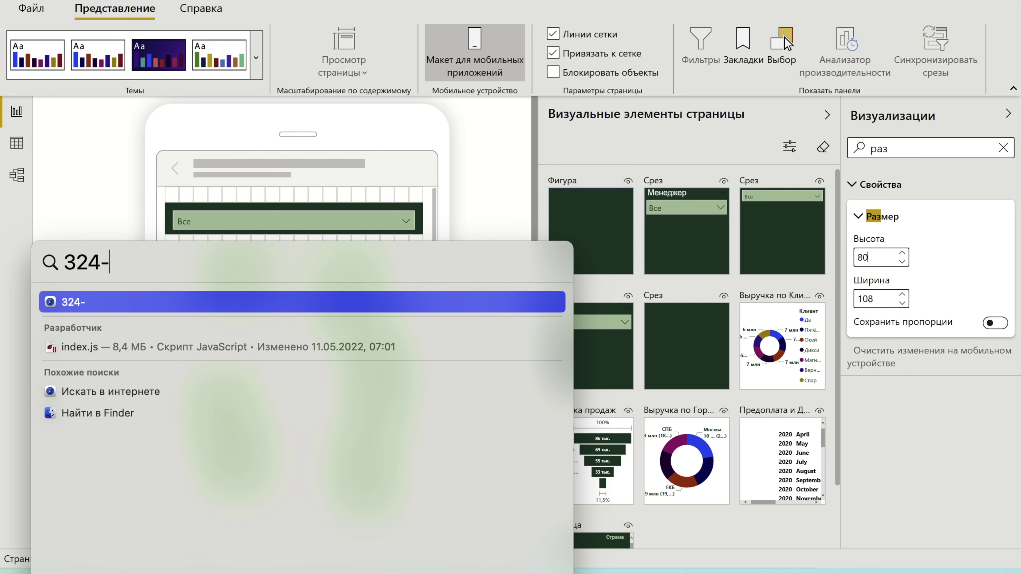
pyautogui.write('18')
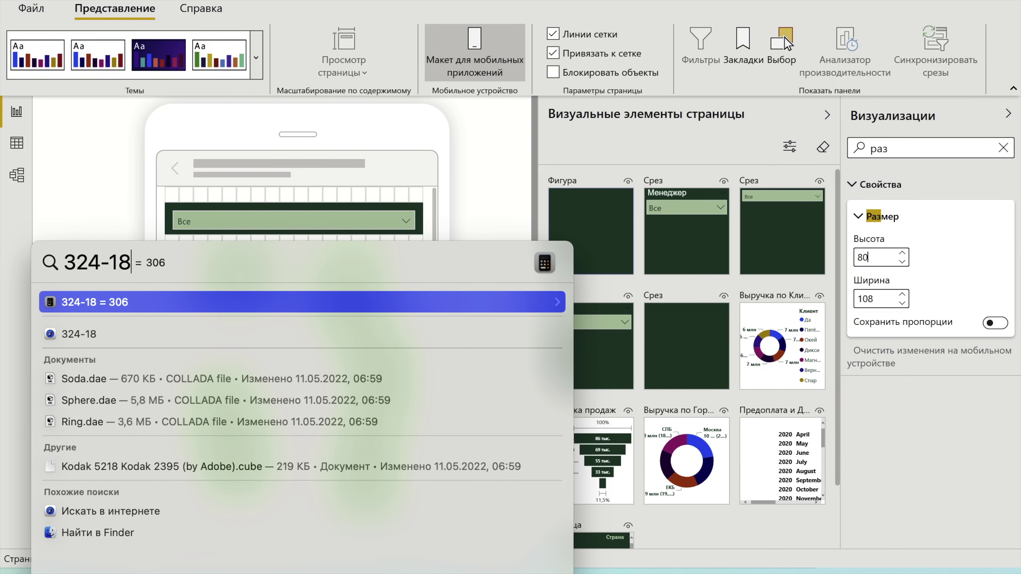
pyautogui.press('BackSpace')
pyautogui.press('BackSpace')
pyautogui.press('BackSpace')
pyautogui.press('BackSpace')
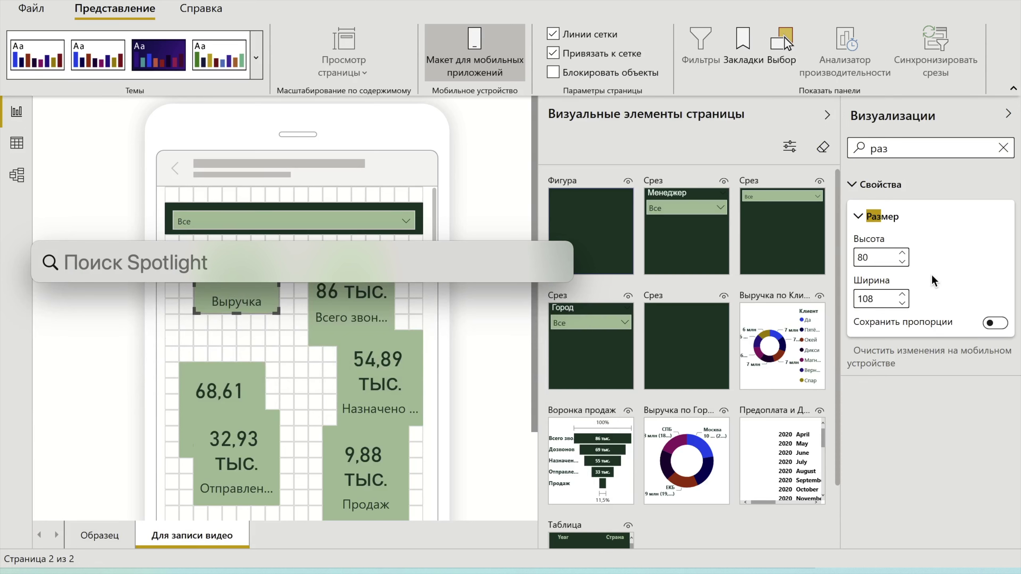
pyautogui.press('Escape')
pyautogui.moveTo(890, 295); pyautogui.dragTo(851, 299)
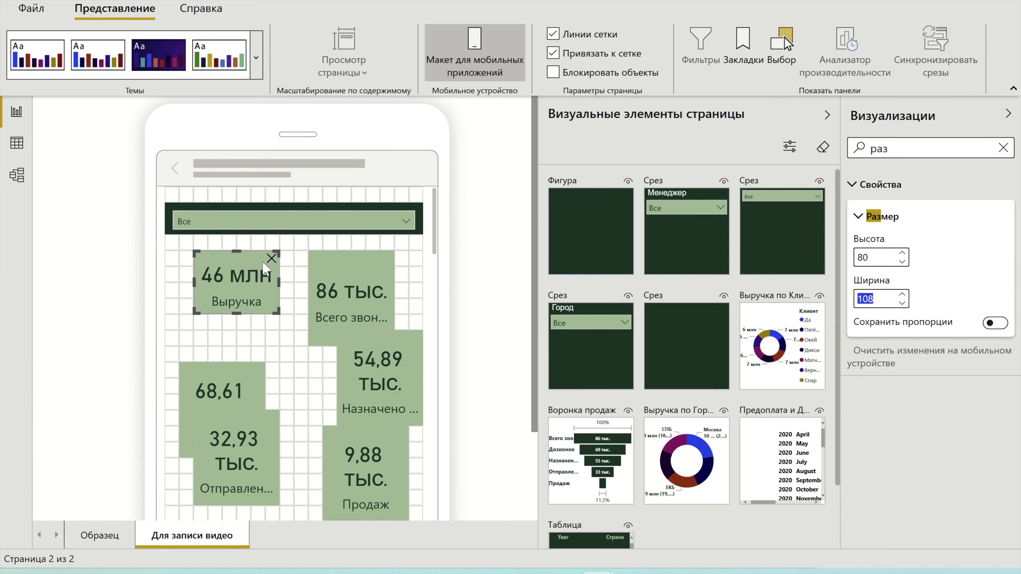
# Select all six Карточка visuals in the Selection pane and size them 80 high, 153 wide.
pyautogui.click(787, 46)
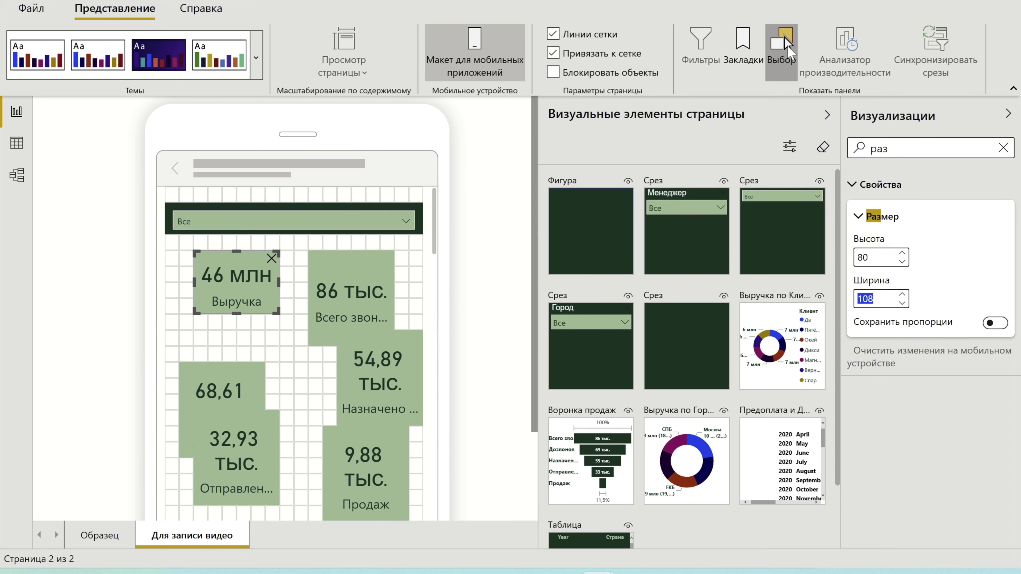
pyautogui.click(453, 191)
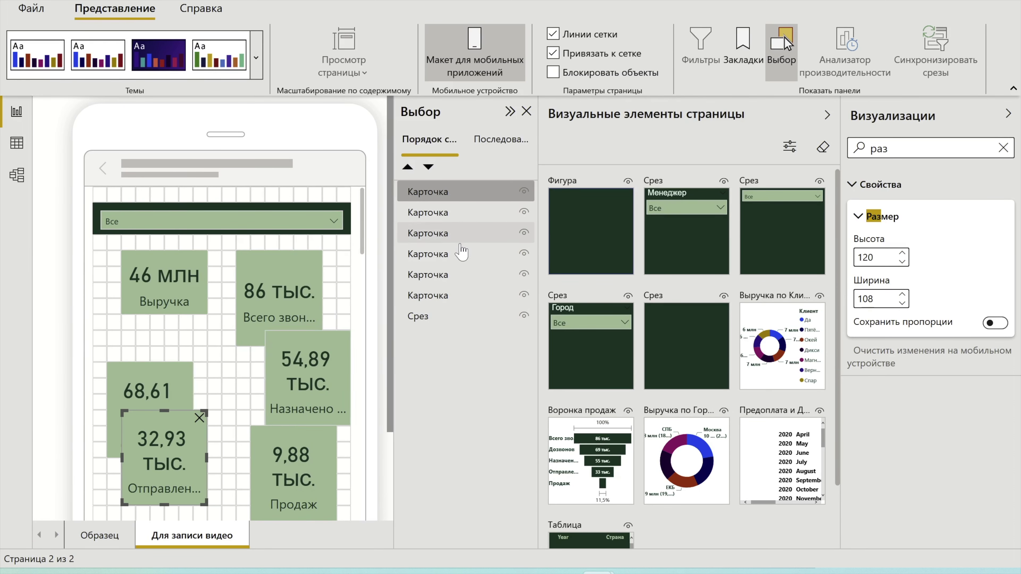
pyautogui.keyDown('shift'); pyautogui.click(458, 278); pyautogui.keyUp('shift')
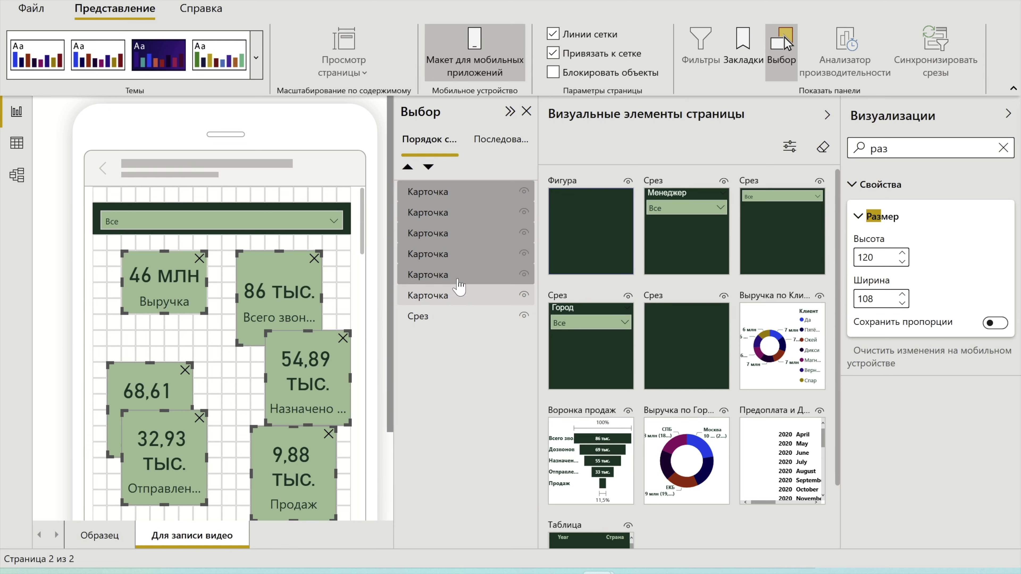
pyautogui.keyDown('shift'); pyautogui.click(458, 297); pyautogui.keyUp('shift')
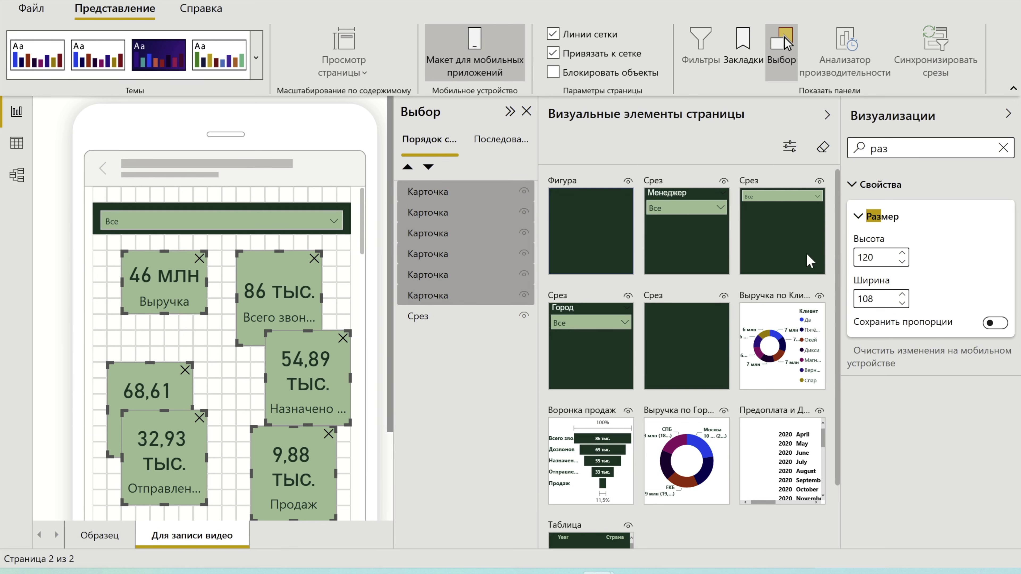
pyautogui.press('BackSpace')
pyautogui.write('80')
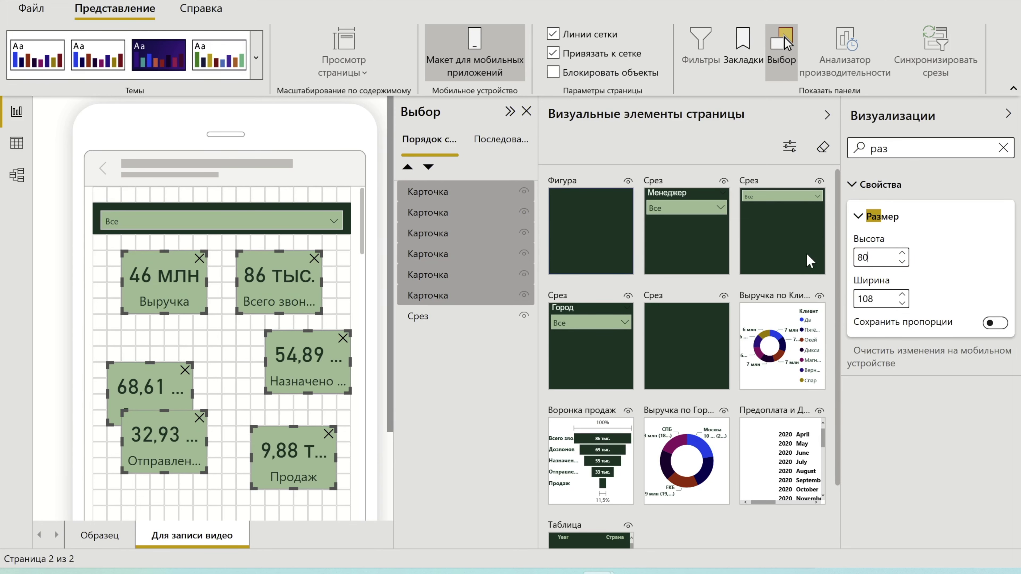
pyautogui.doubleClick(880, 299)
pyautogui.write('153')
pyautogui.press('Return')
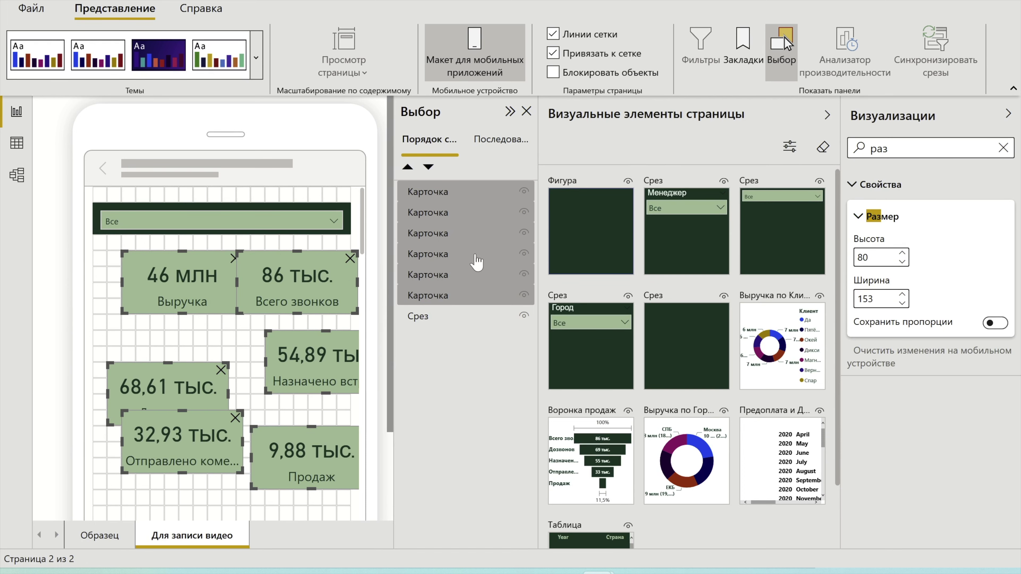
pyautogui.click(185, 331)
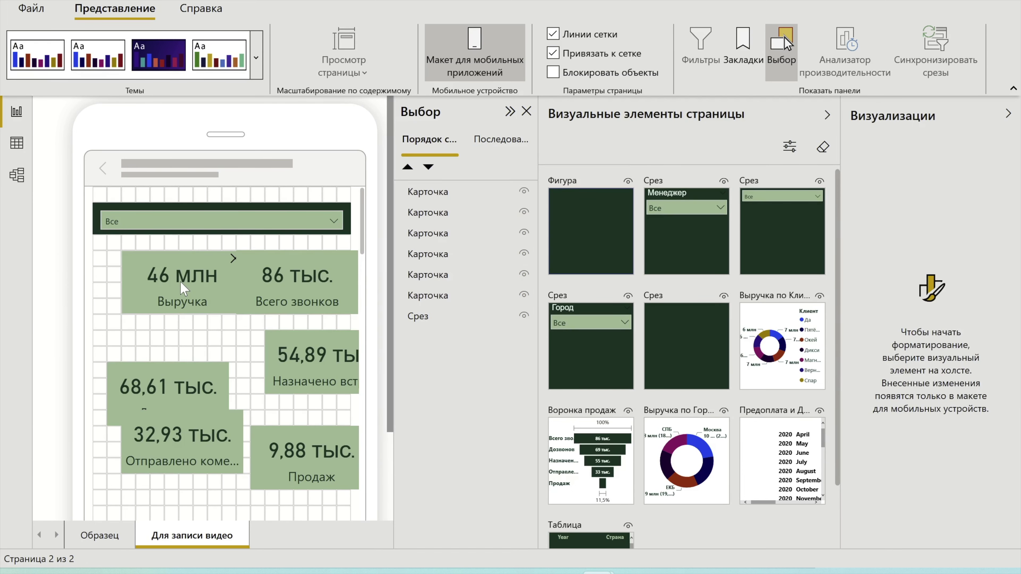
# Line up the 46 млн and 86 тыс. cards as the top row, with grid snapping off.
pyautogui.moveTo(186, 289); pyautogui.dragTo(158, 289)
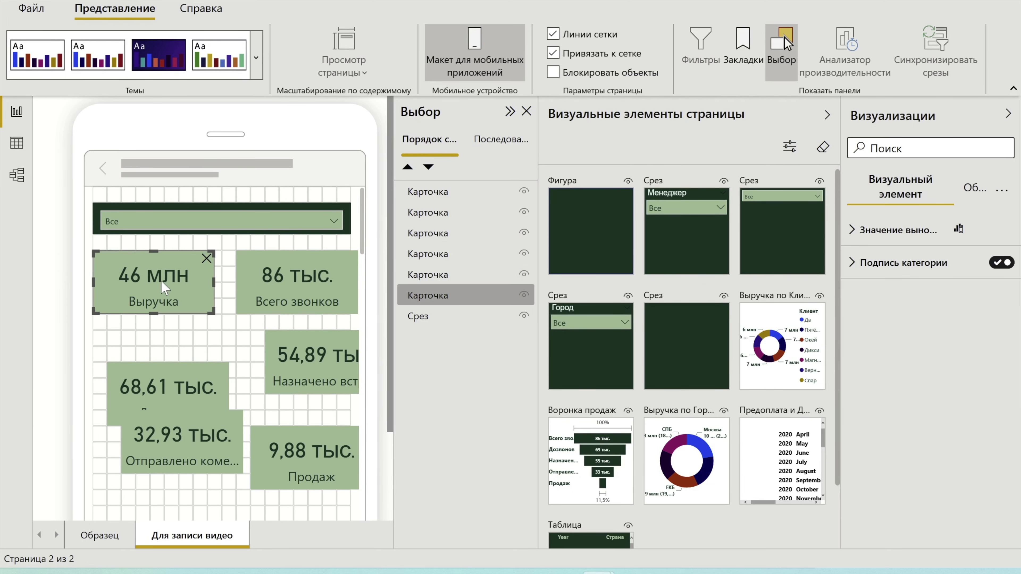
pyautogui.click(267, 284)
pyautogui.moveTo(339, 312); pyautogui.dragTo(323, 311)
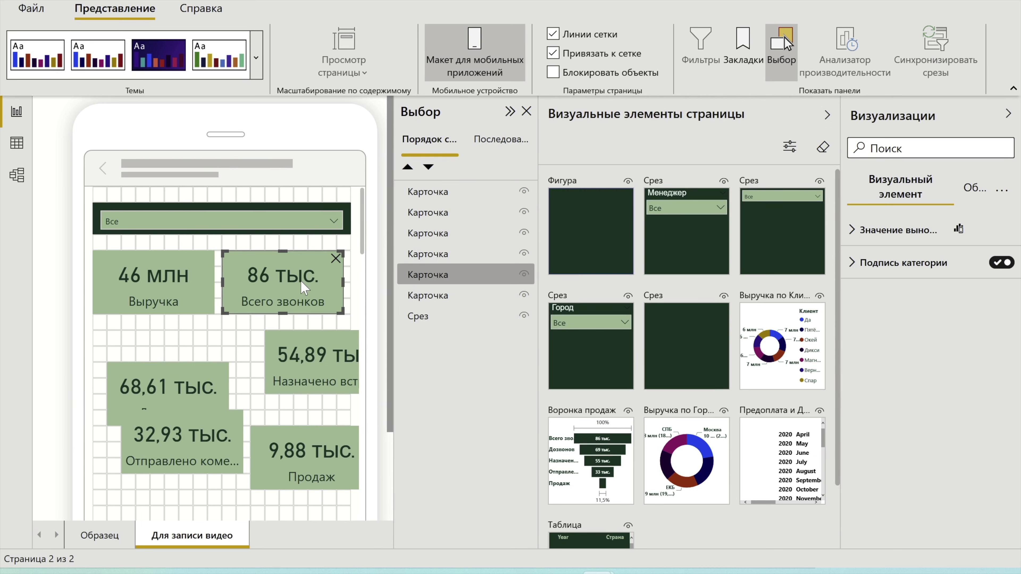
pyautogui.click(570, 52)
pyautogui.moveTo(289, 286); pyautogui.dragTo(296, 287)
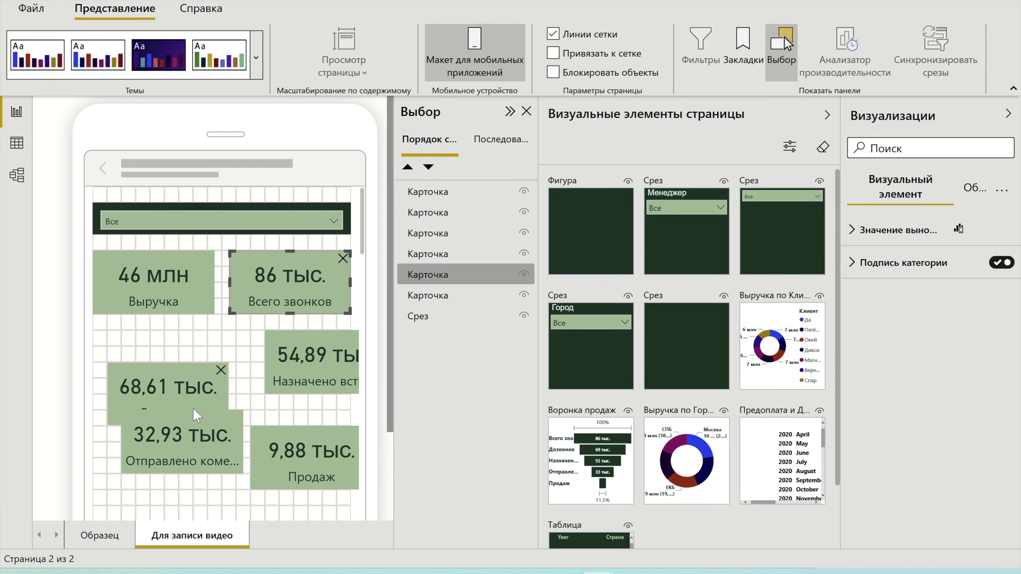
# Arrange the 68,61 and 54,89 cards as the second row, 32,93 and 9,88 as the third.
pyautogui.moveTo(197, 415); pyautogui.dragTo(182, 384)
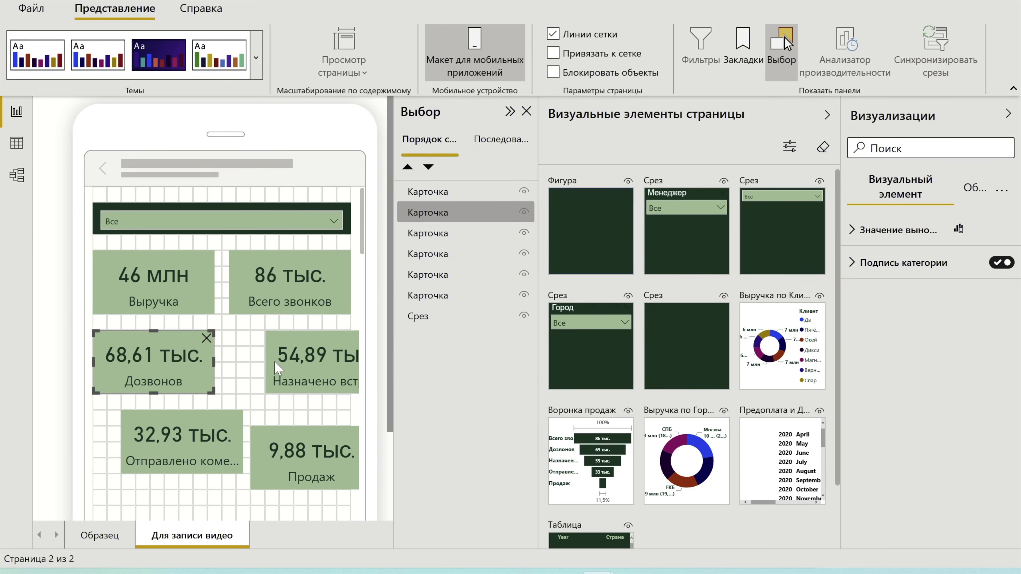
pyautogui.moveTo(277, 368); pyautogui.dragTo(242, 368)
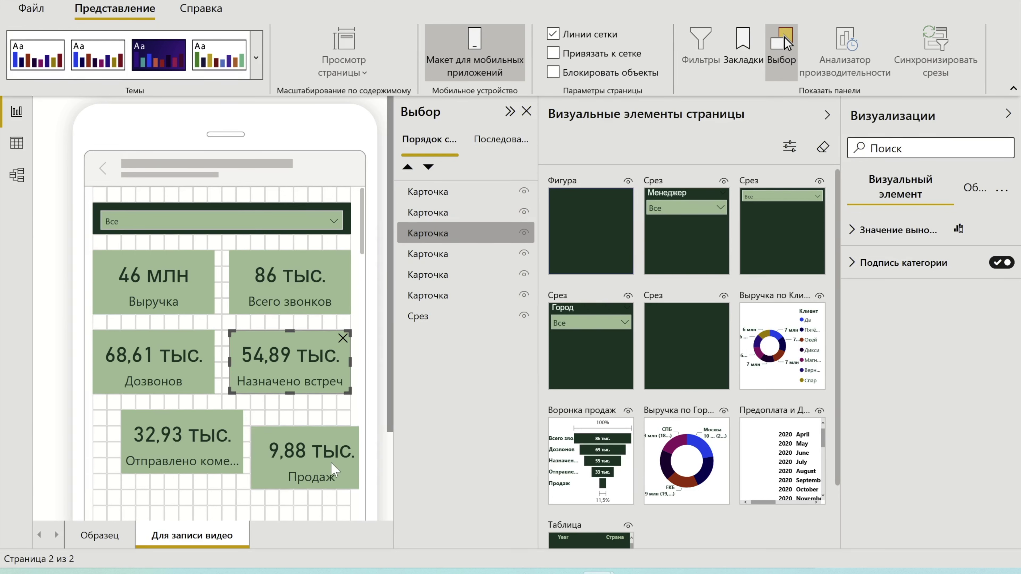
pyautogui.moveTo(193, 453); pyautogui.dragTo(165, 453)
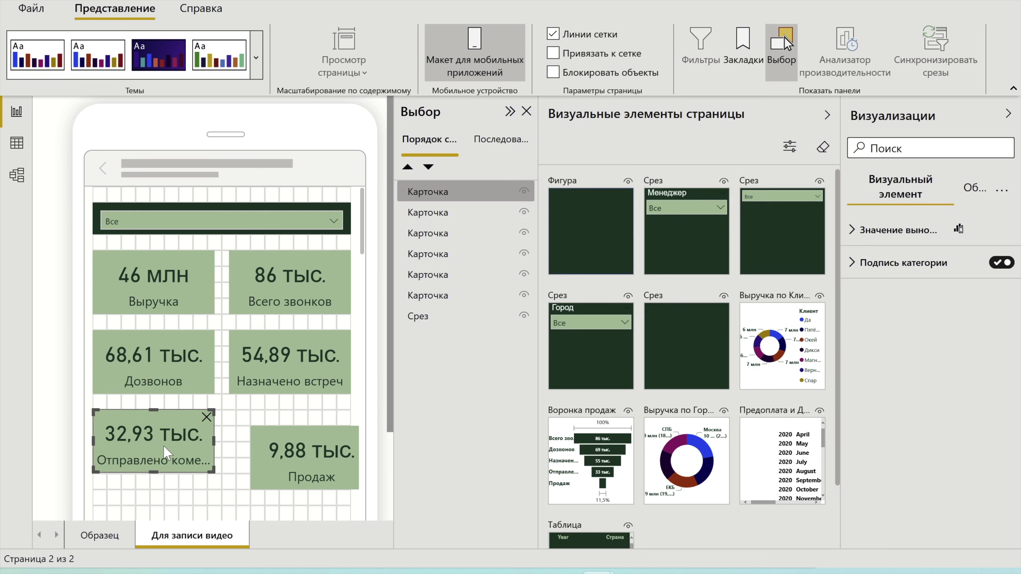
pyautogui.moveTo(307, 455); pyautogui.dragTo(353, 436)
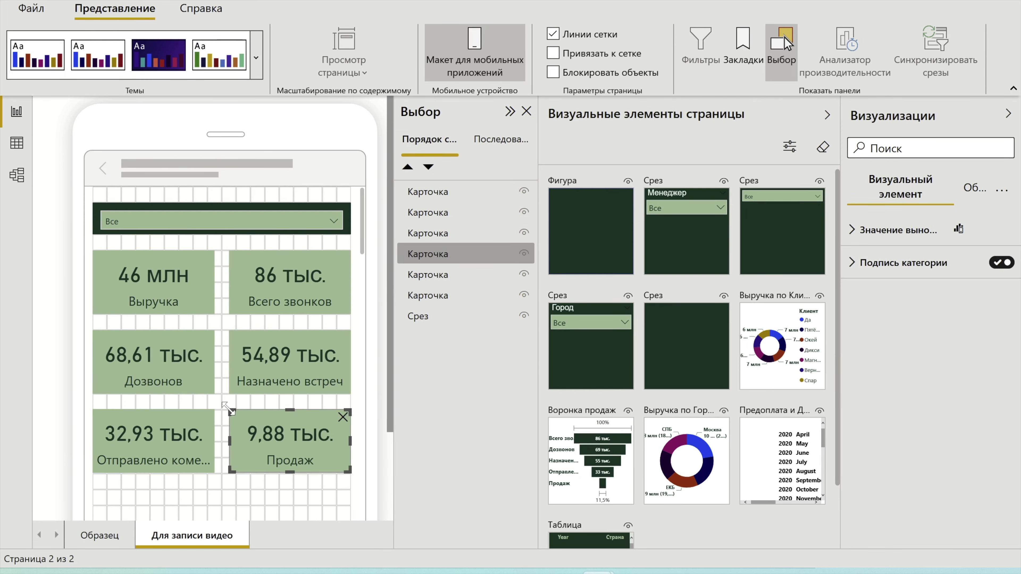
pyautogui.click(225, 404)
pyautogui.moveTo(289, 283)
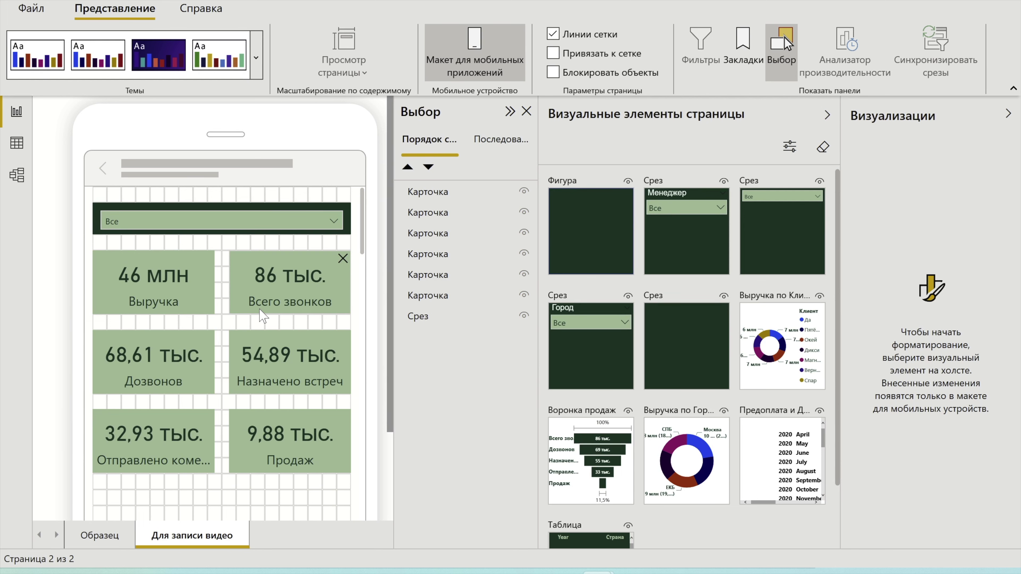
pyautogui.scroll(-1, 263, 316)
# Check the Образец layout, then add the Воронка продаж funnel below the cards at full width.
pyautogui.scroll(1, 258, 320)
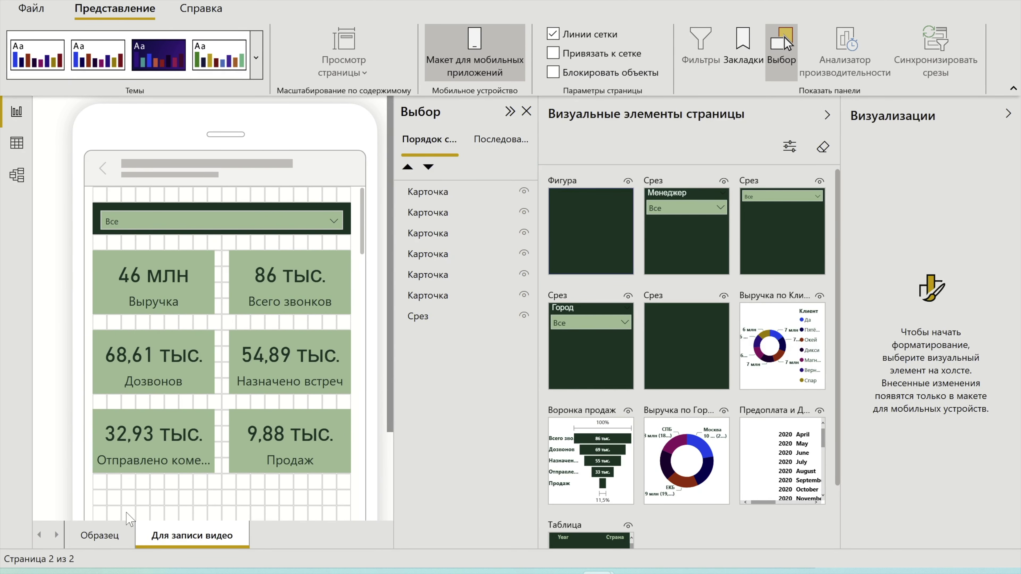
pyautogui.click(110, 537)
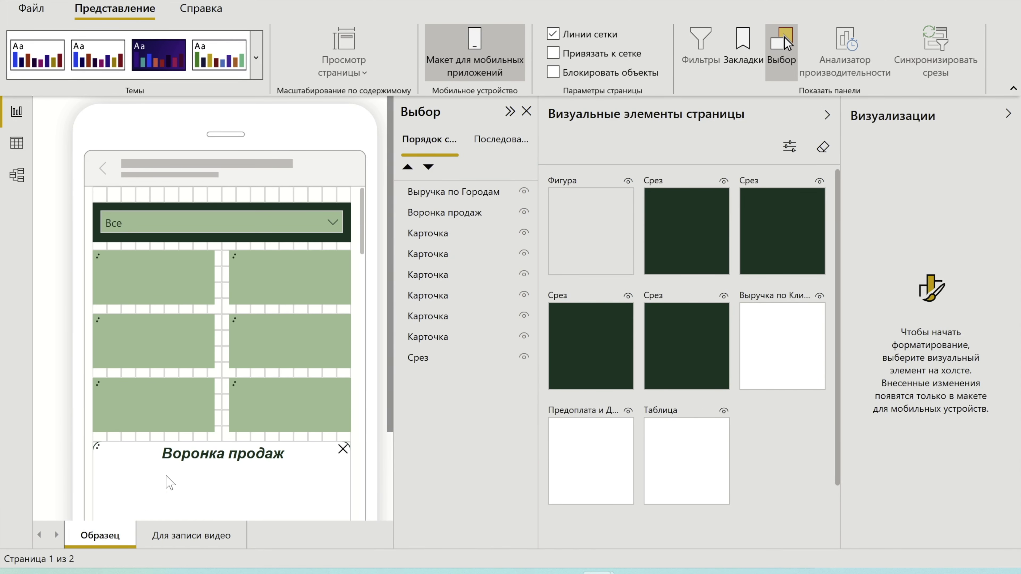
pyautogui.scroll(-5, 259, 396)
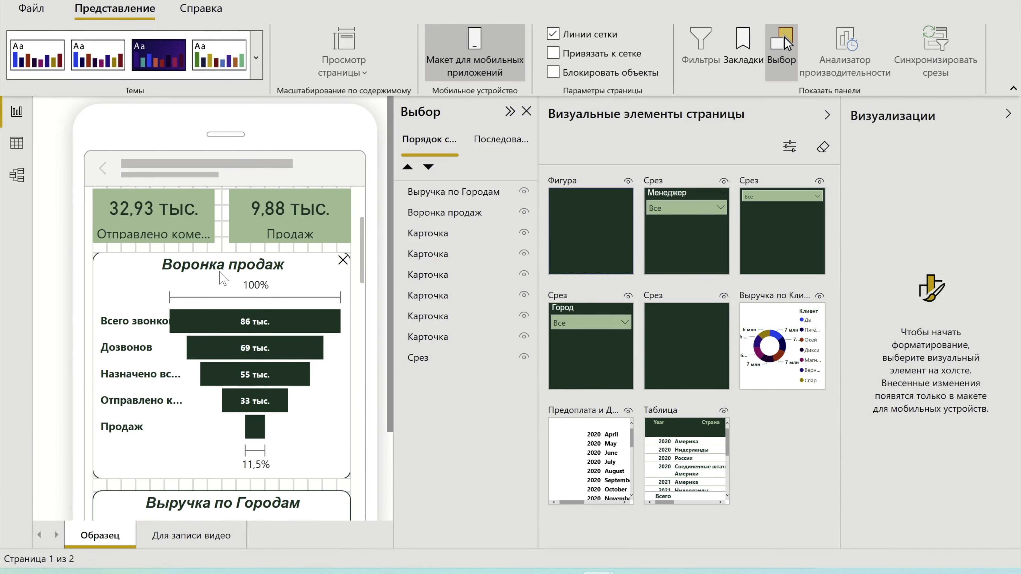
pyautogui.click(178, 539)
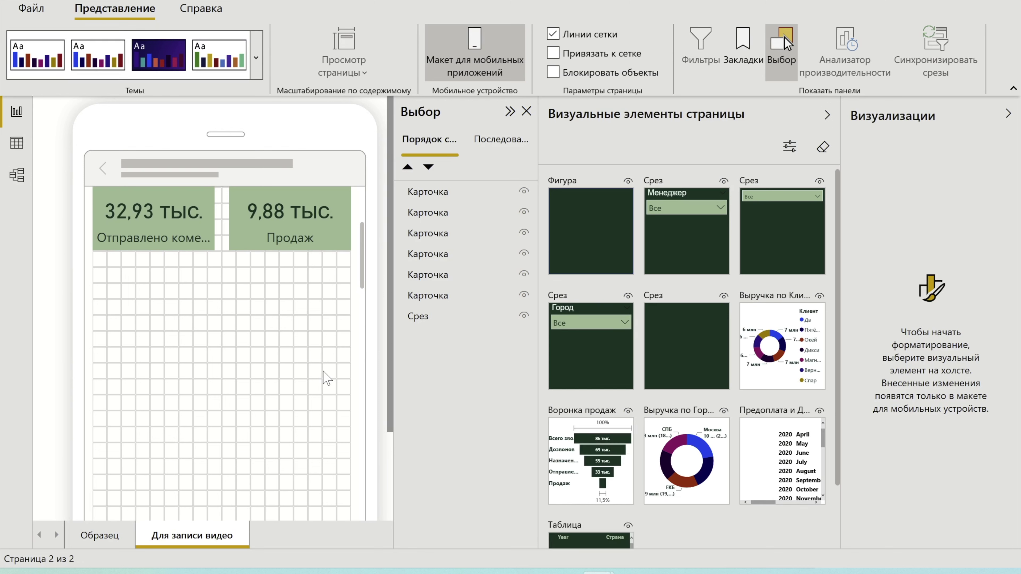
pyautogui.moveTo(608, 468)
pyautogui.mouseDown()
pyautogui.moveTo(248, 316)
pyautogui.moveTo(160, 321)
pyautogui.mouseUp()
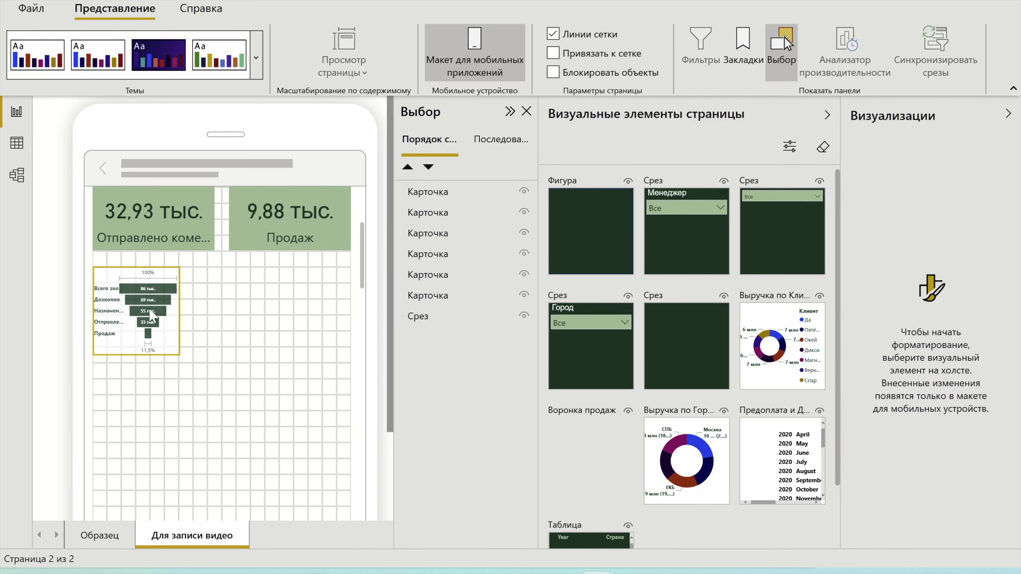
pyautogui.moveTo(176, 355)
pyautogui.mouseDown()
pyautogui.moveTo(339, 440)
pyautogui.moveTo(356, 364)
pyautogui.mouseUp()
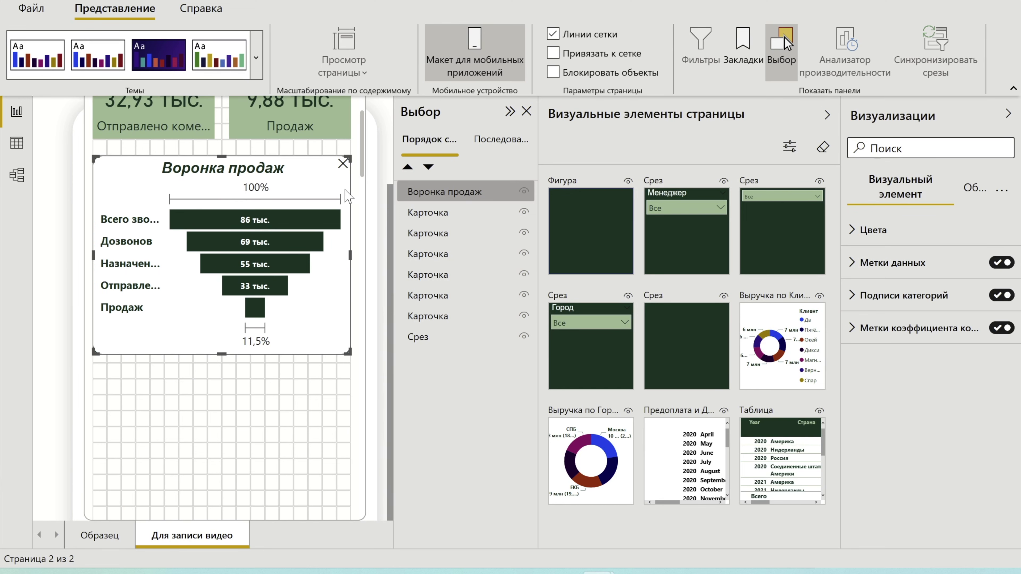
# Switch off the funnel's Подписи категорий, then view the Образец layout's city revenue donut.
pyautogui.scroll(1, 284, 217)
pyautogui.scroll(5, 288, 224)
pyautogui.scroll(-5, 288, 223)
pyautogui.scroll(5, 288, 223)
pyautogui.scroll(-3, 321, 233)
pyautogui.scroll(-3, 364, 247)
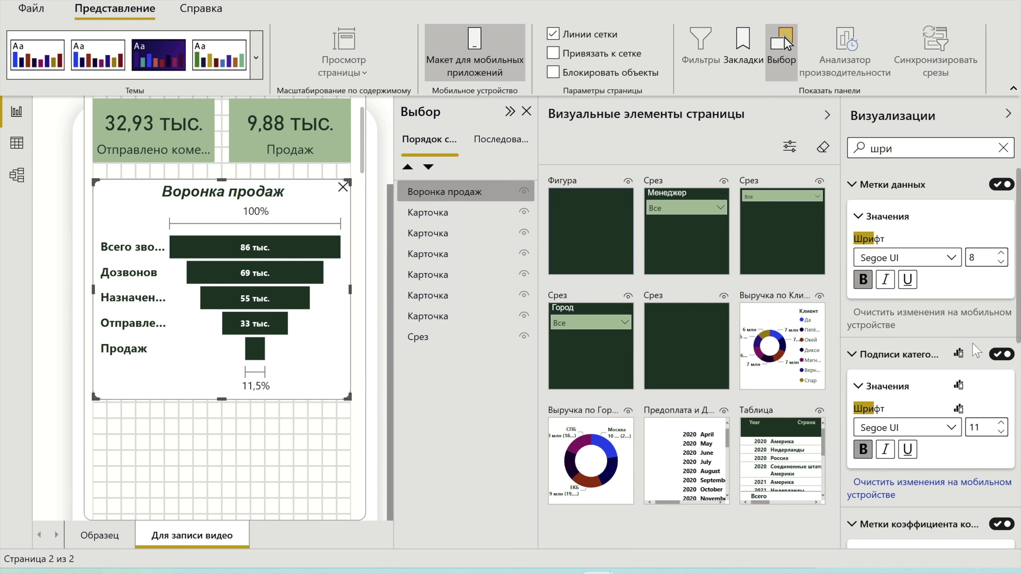
pyautogui.click(990, 359)
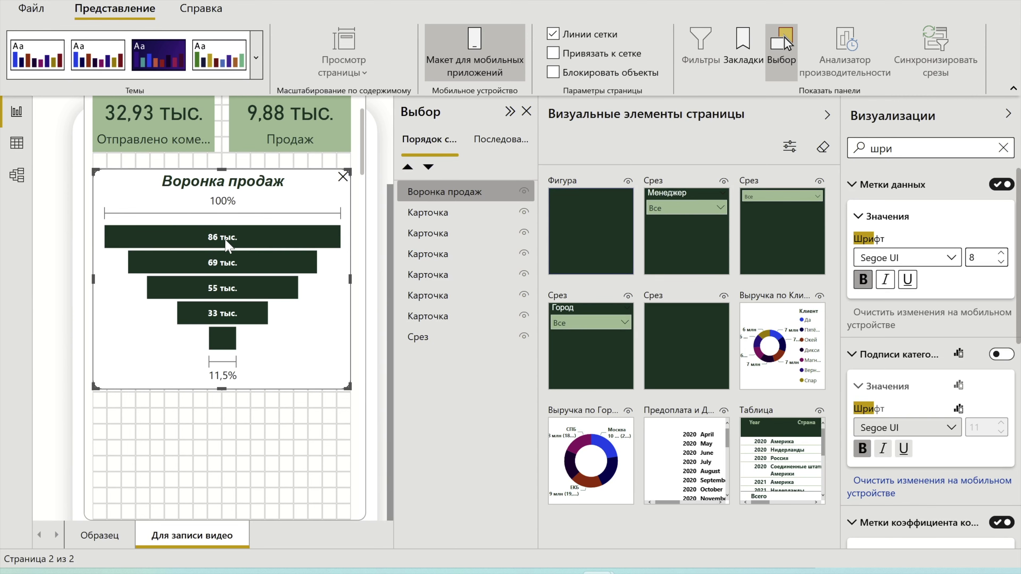
pyautogui.scroll(2, 228, 246)
pyautogui.scroll(-2, 197, 331)
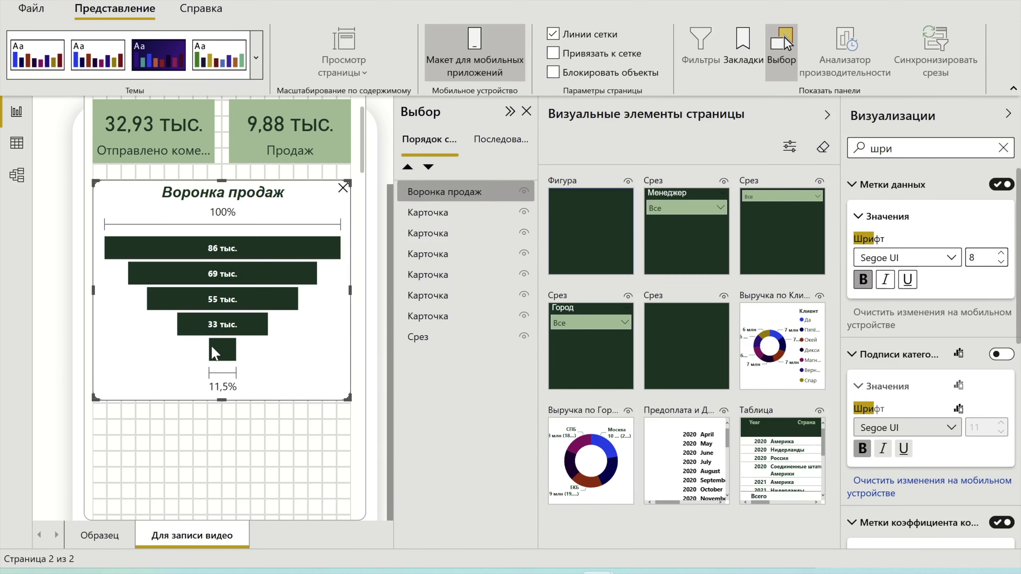
pyautogui.scroll(-1, 212, 353)
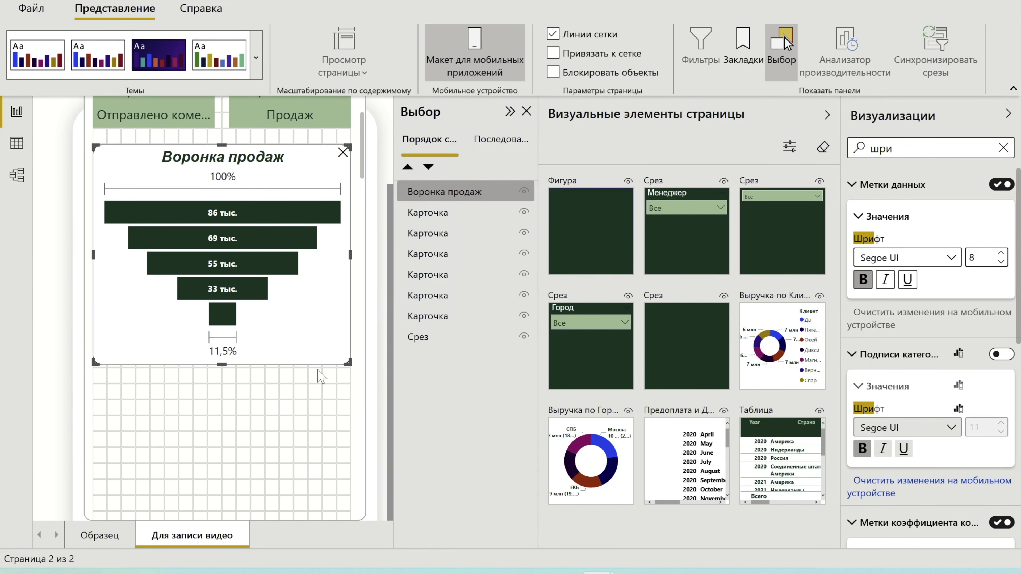
pyautogui.click(99, 537)
# Back on Для записи видео, place the Выручка по Городам donut under the funnel and stretch it to phone width.
pyautogui.scroll(-3, 199, 426)
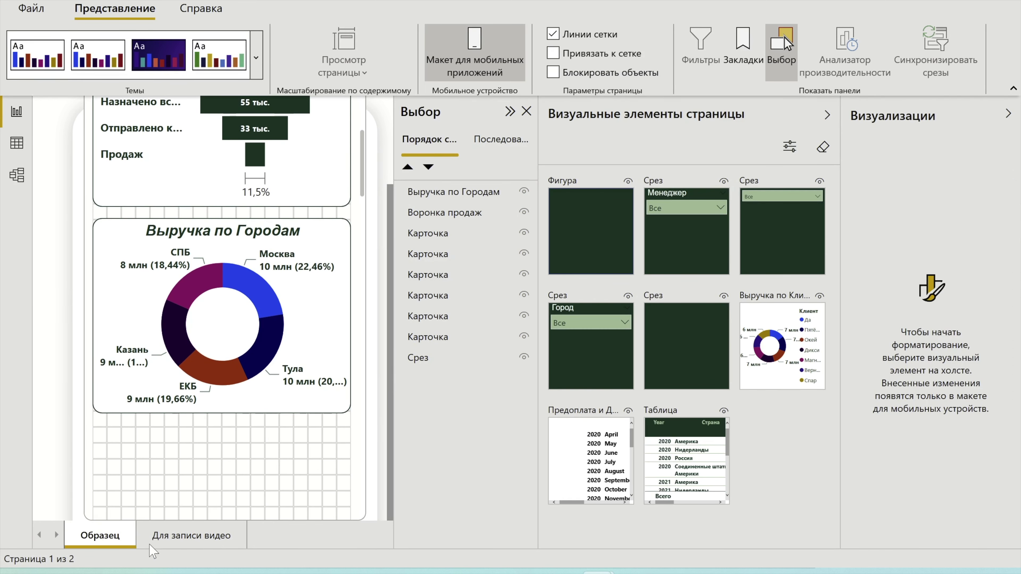
pyautogui.click(162, 541)
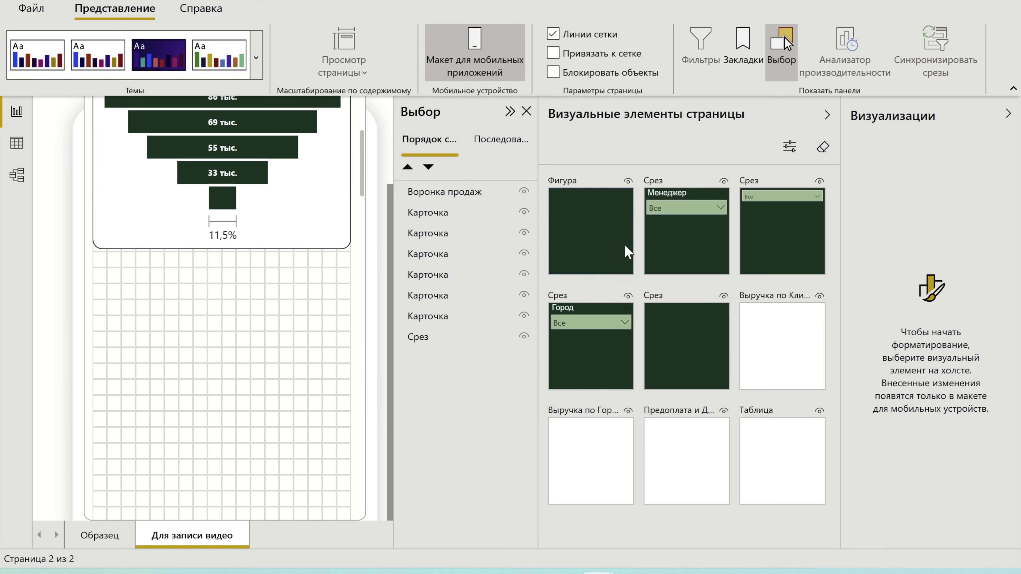
pyautogui.moveTo(591, 482)
pyautogui.mouseDown()
pyautogui.moveTo(152, 318)
pyautogui.moveTo(138, 337)
pyautogui.mouseUp()
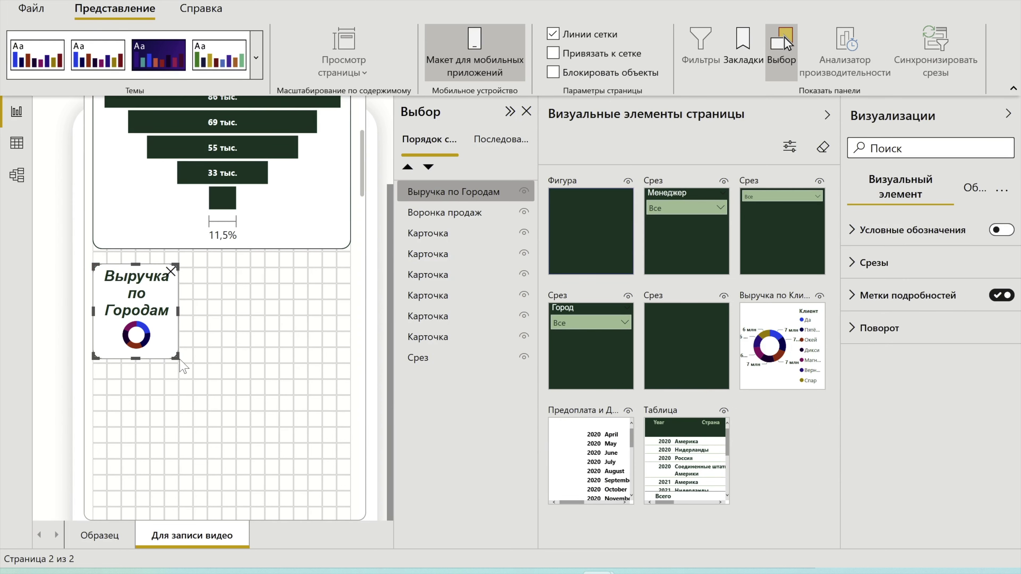
pyautogui.moveTo(175, 357)
pyautogui.mouseDown()
pyautogui.moveTo(366, 468)
pyautogui.moveTo(365, 510)
pyautogui.moveTo(356, 505)
pyautogui.mouseUp()
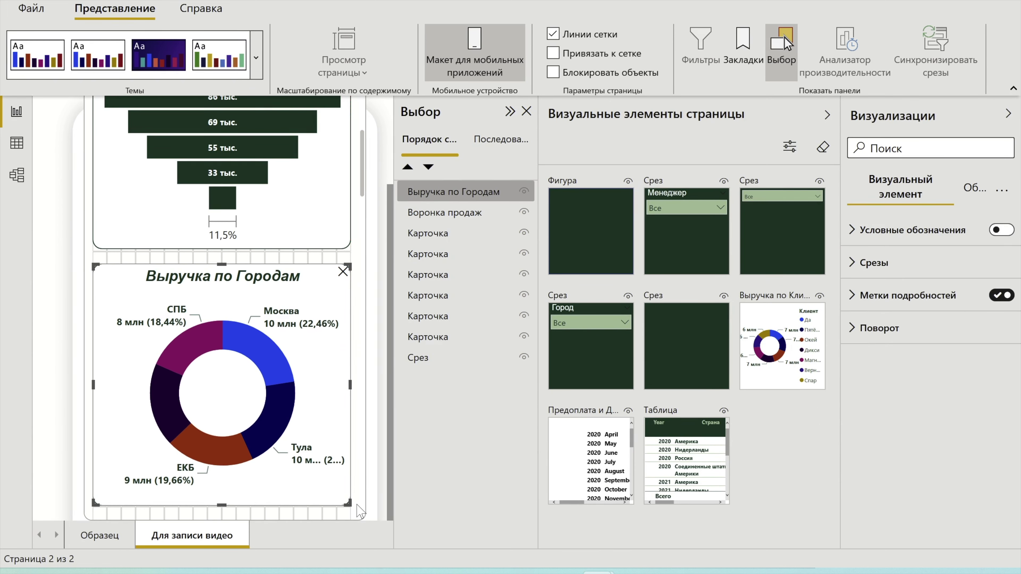
pyautogui.click(273, 210)
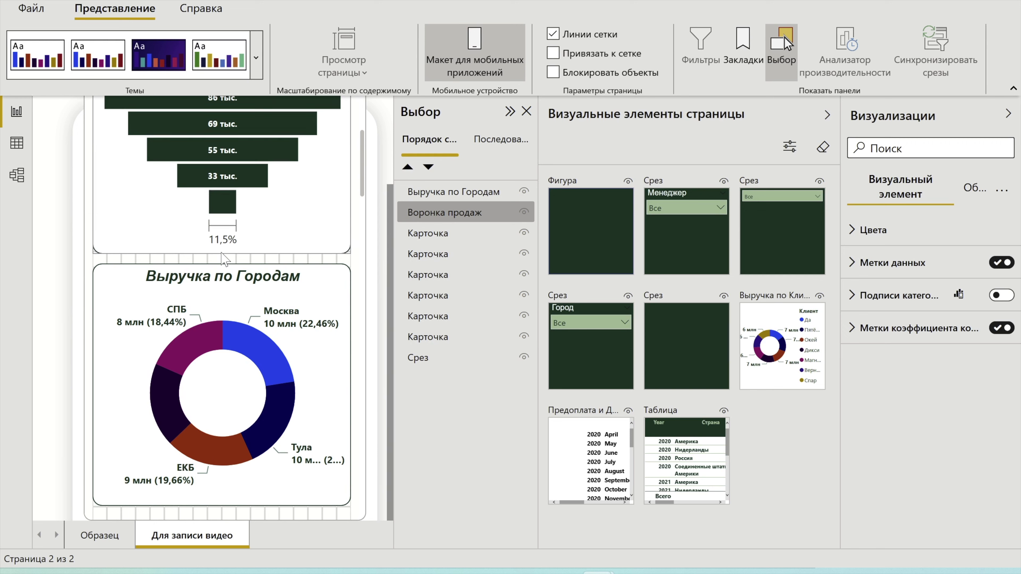
pyautogui.scroll(-3, 240, 278)
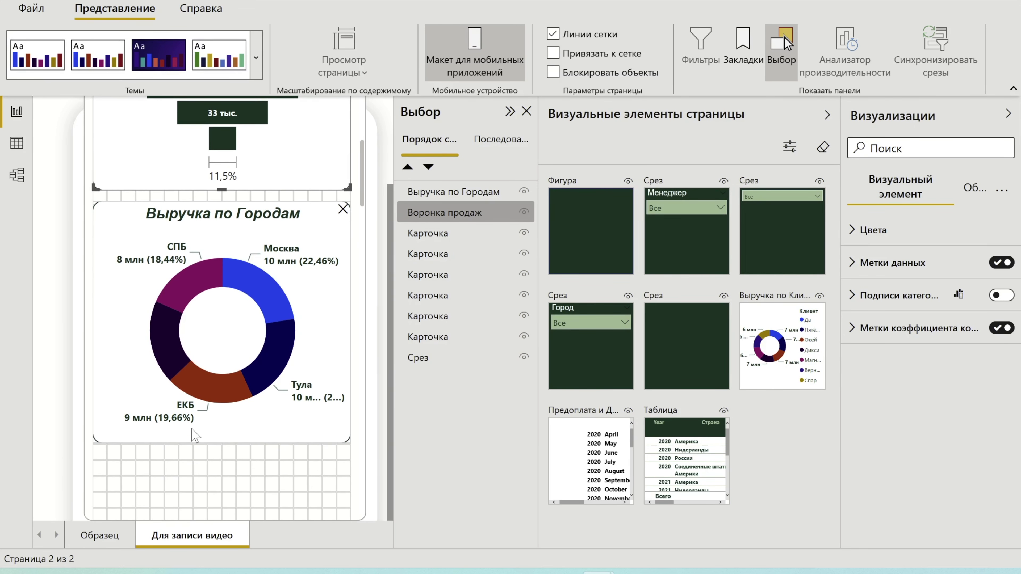
# Nudge the Выручка по Городам donut down with the Down arrow to leave a gap below the funnel.
pyautogui.click(240, 350)
pyautogui.press('Down')
pyautogui.press('Down')
pyautogui.press('Down')
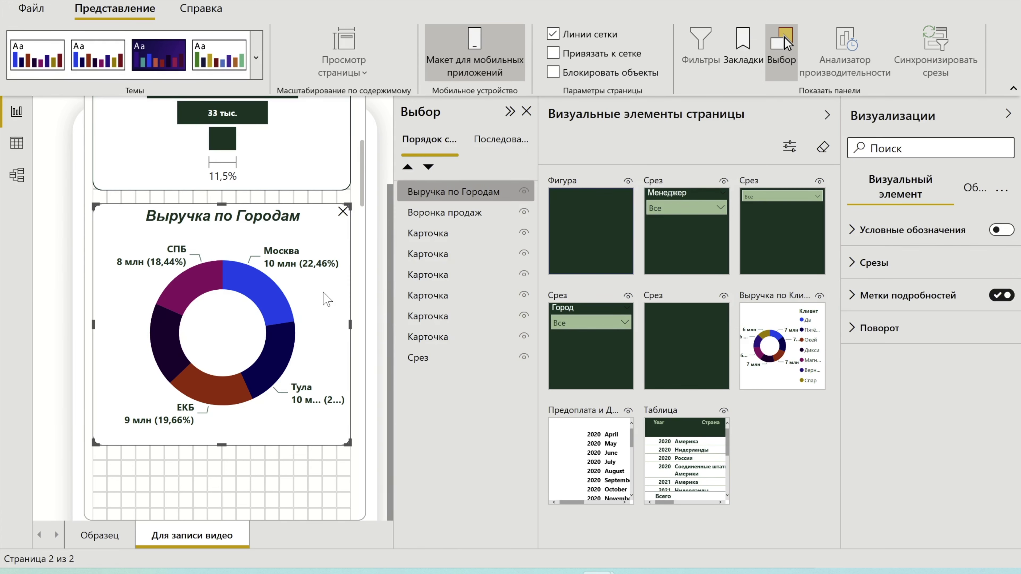
pyautogui.scroll(10, 326, 299)
pyautogui.scroll(5, 326, 300)
pyautogui.moveTo(289, 170)
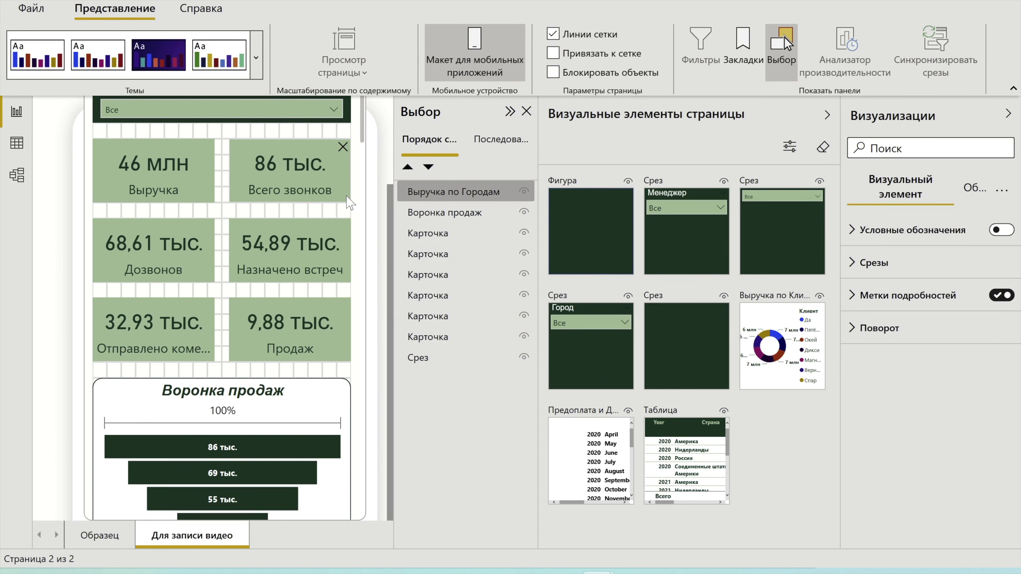
pyautogui.scroll(-2, 350, 203)
pyautogui.scroll(2, 349, 203)
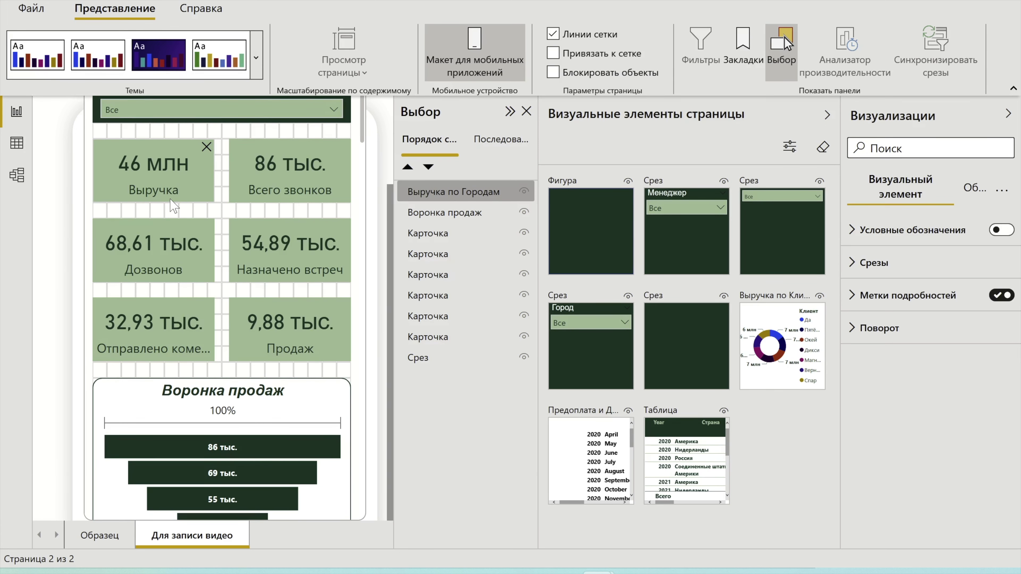
pyautogui.click(185, 194)
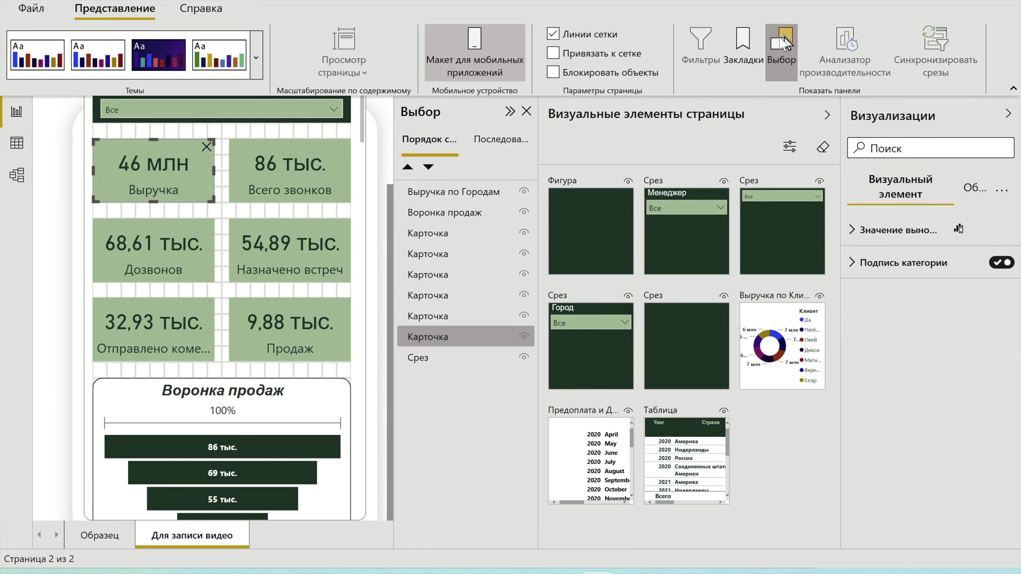
# Close the Selection pane and turn off Линии сетки, then scroll through the finished phone layout.
pyautogui.click(783, 42)
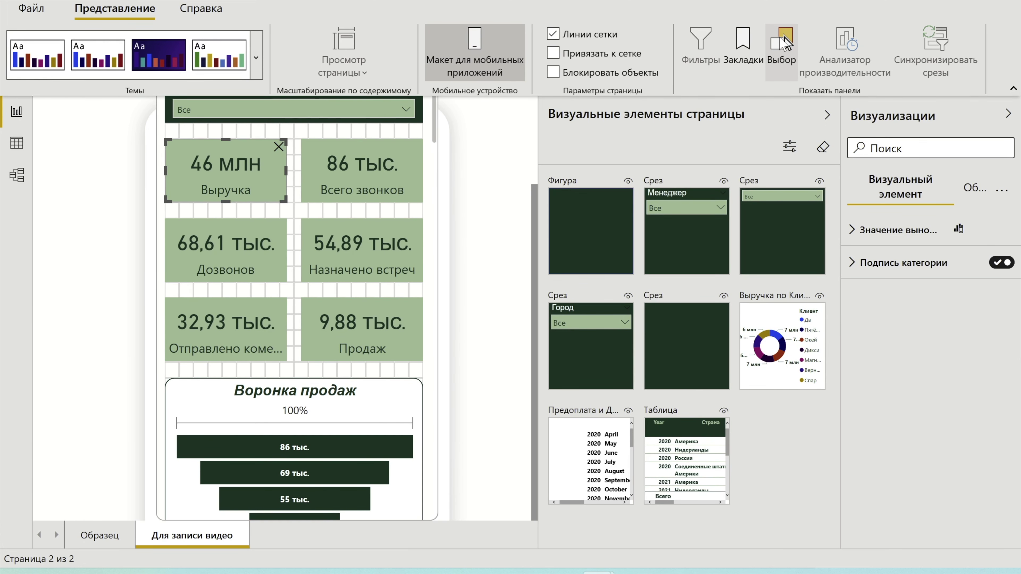
pyautogui.click(553, 33)
pyautogui.scroll(-5, 376, 401)
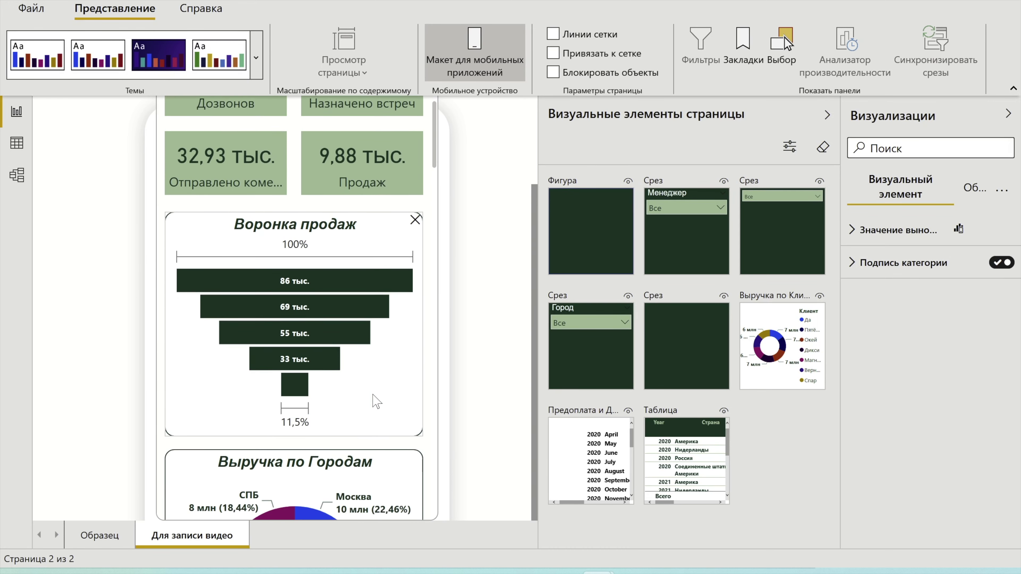
pyautogui.scroll(-5, 376, 400)
pyautogui.scroll(-5, 376, 400)
pyautogui.scroll(3, 376, 400)
pyautogui.scroll(2, 376, 400)
pyautogui.scroll(5, 376, 400)
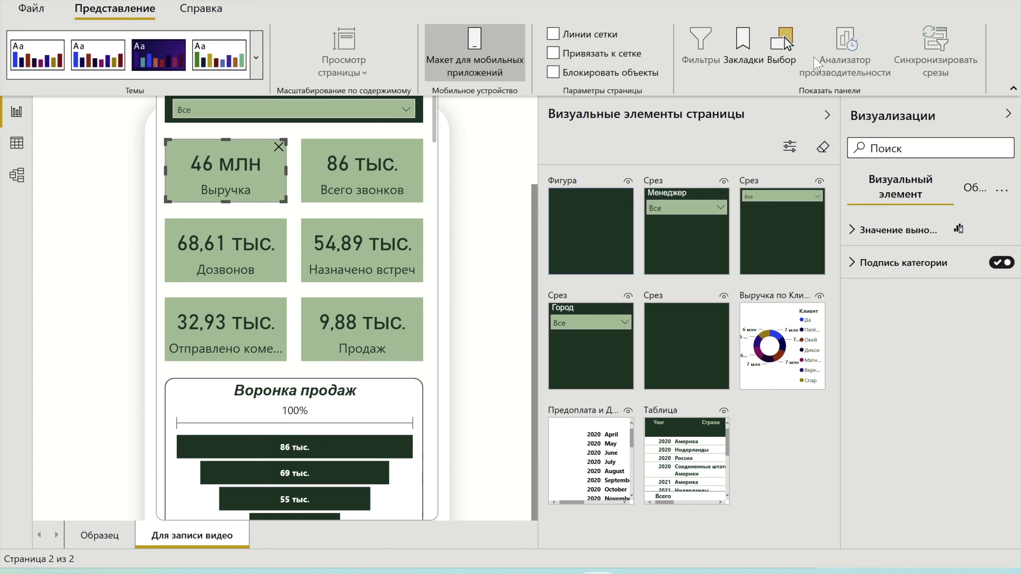